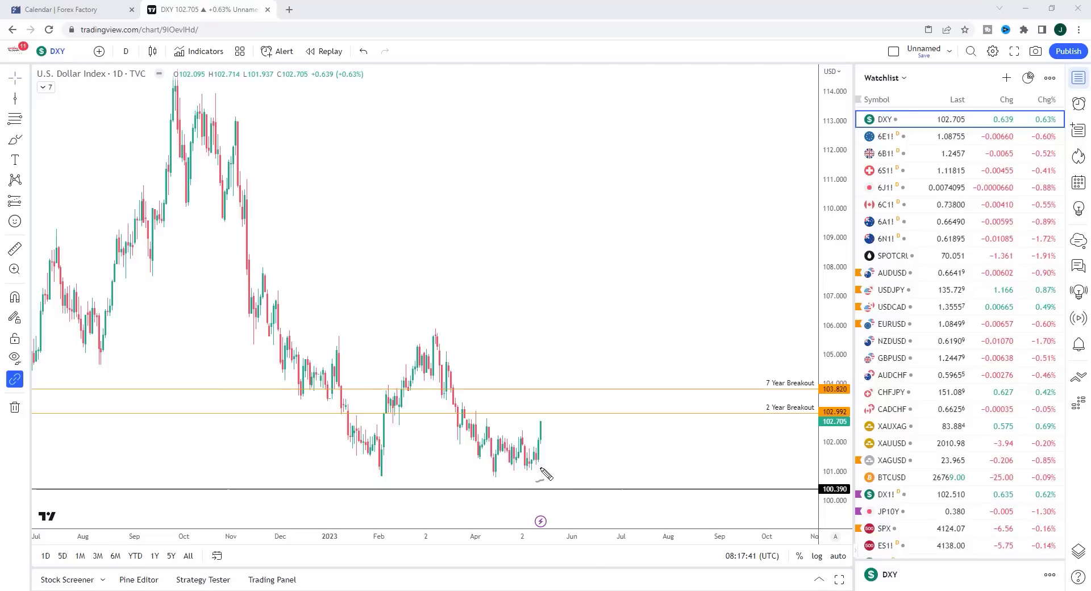
Step: Mark the recent upswing on the daily U.S. Dollar Index chart with a freehand stroke
left_click_drag(495, 422, 552, 441)
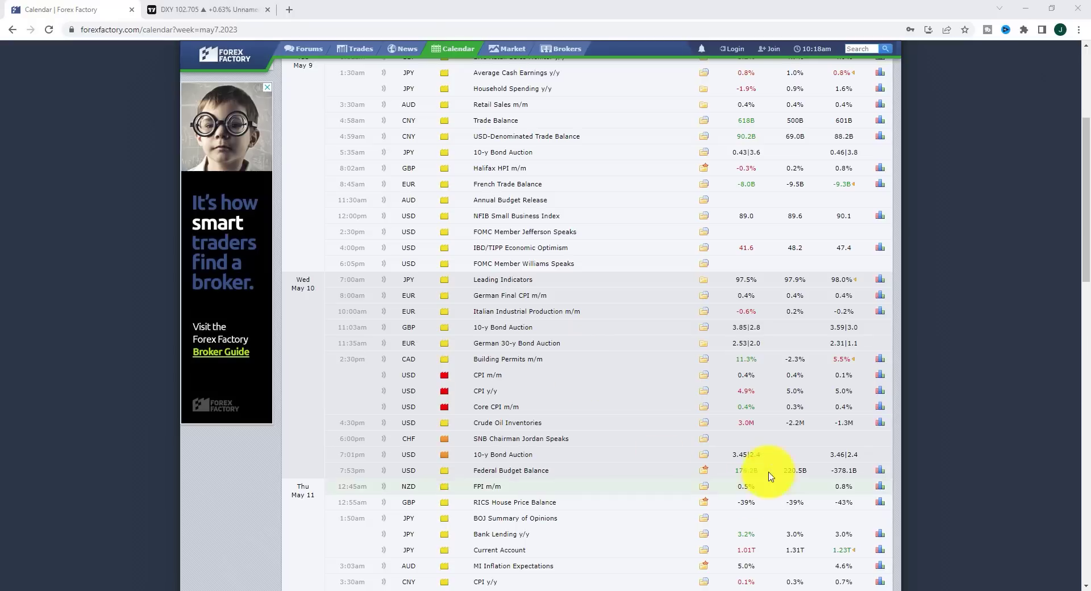
Step: Switch to the Forex Factory calendar and examine the May 10 and May 11 US inflation releases
scroll(795, 444, "down", 5)
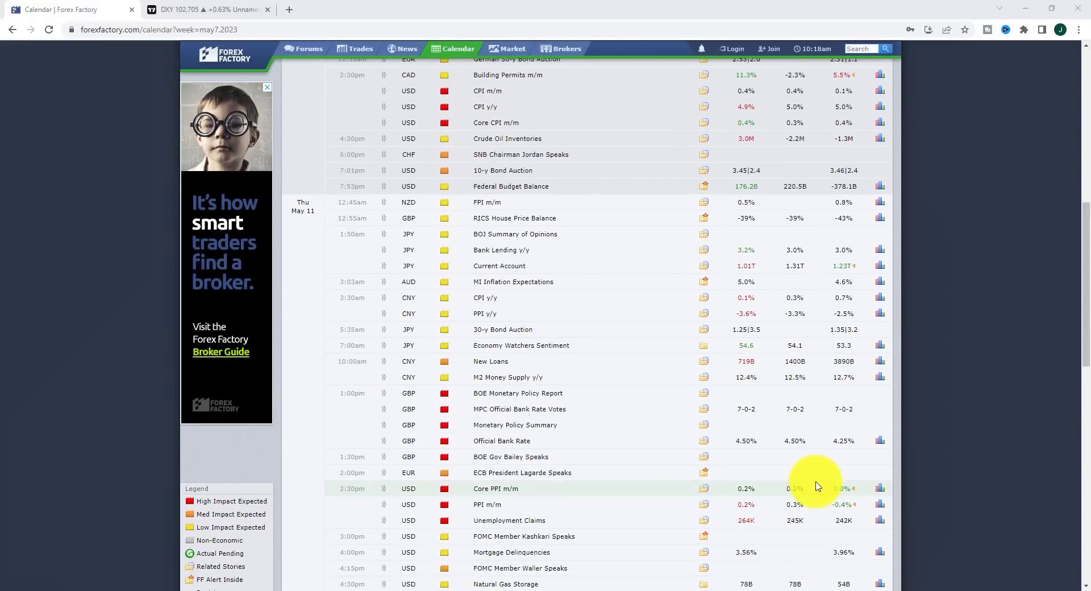
scroll(792, 484, "up", 5)
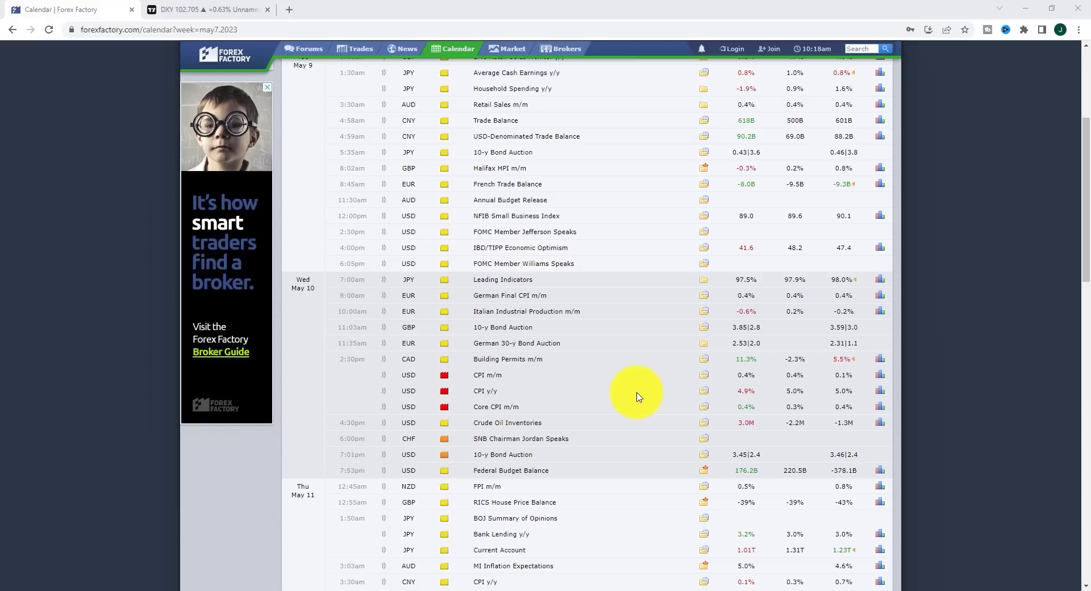
scroll(739, 423, "down", 1)
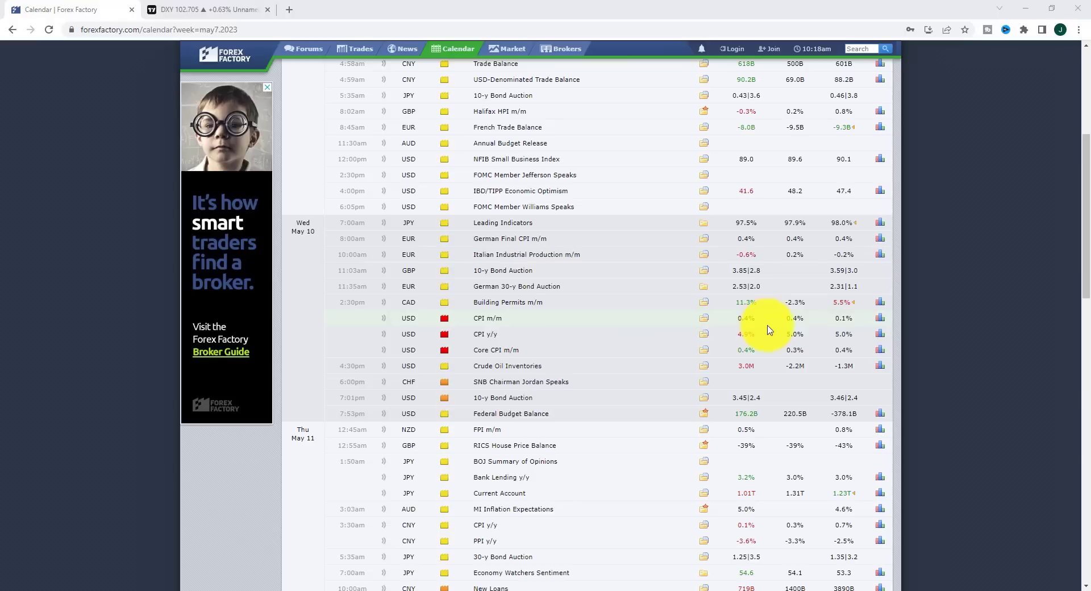
Step: Examine the May 11 US releases, highlighting the Unemployment Claims row, and compare them with the earlier events of that week
scroll(654, 390, "down", 5)
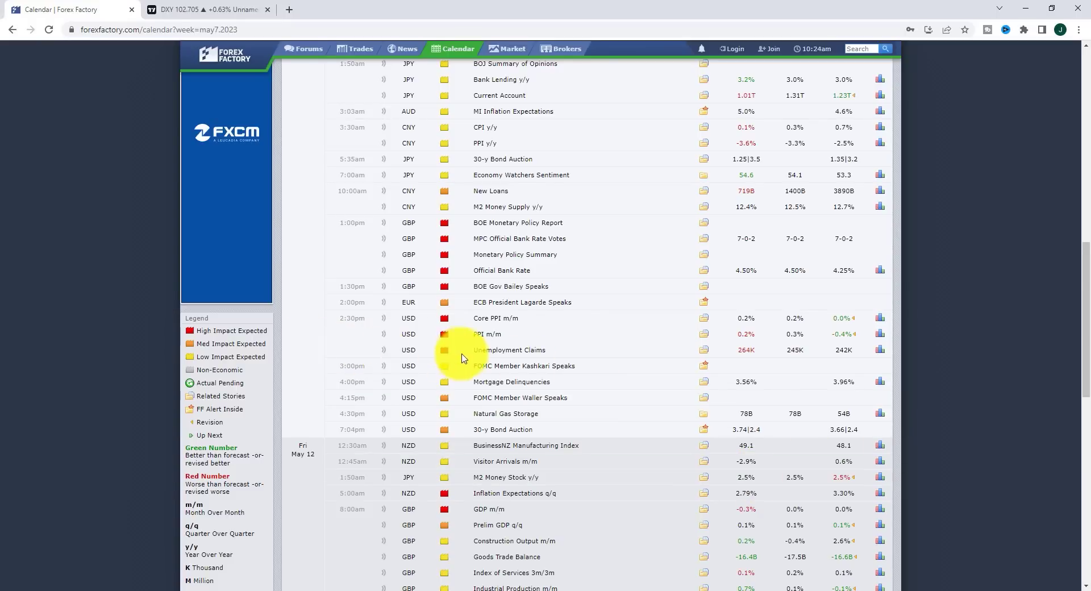
left_click_drag(360, 358, 856, 367)
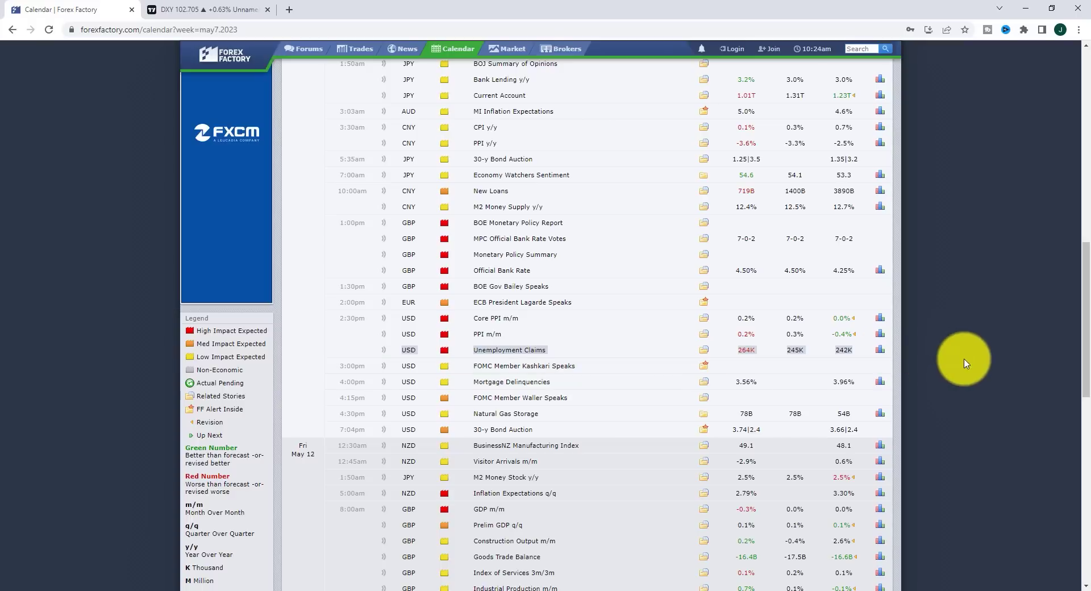
left_click(965, 363)
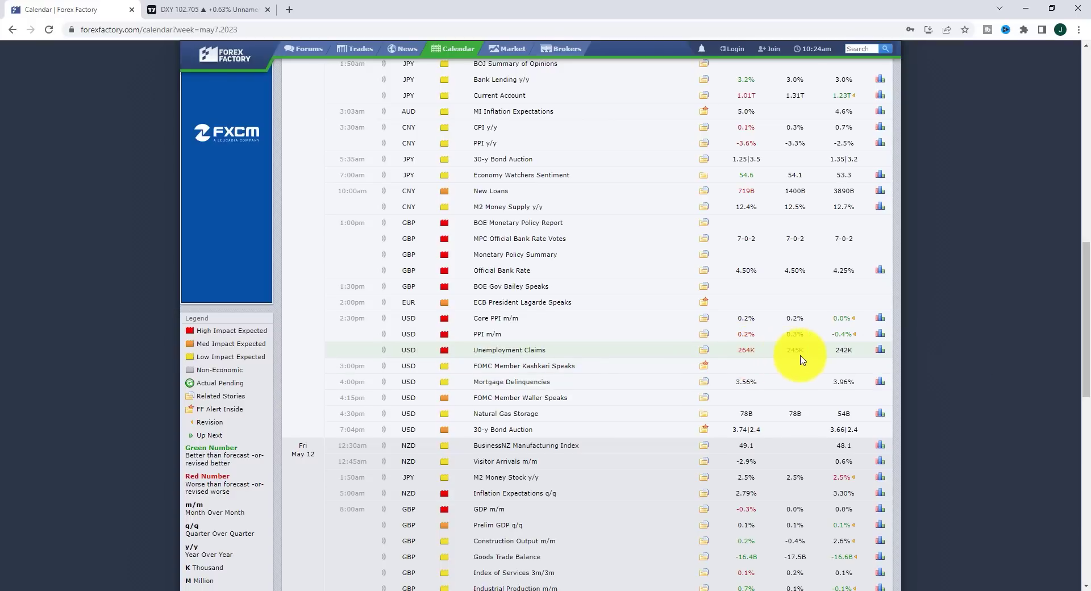
scroll(803, 359, "up", 9)
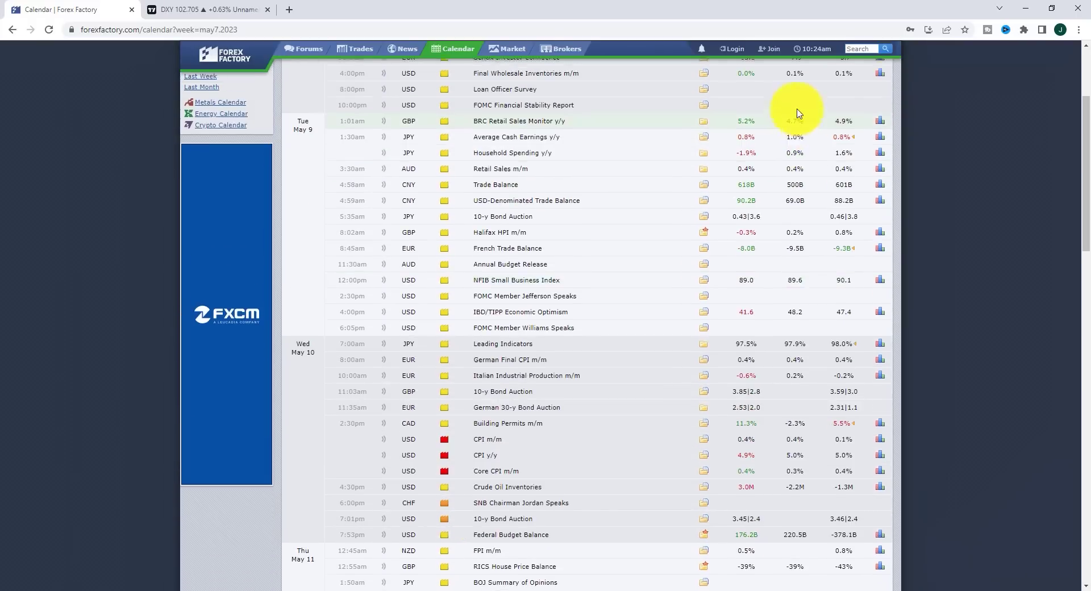
scroll(795, 105, "up", 3)
scroll(792, 141, "down", 9)
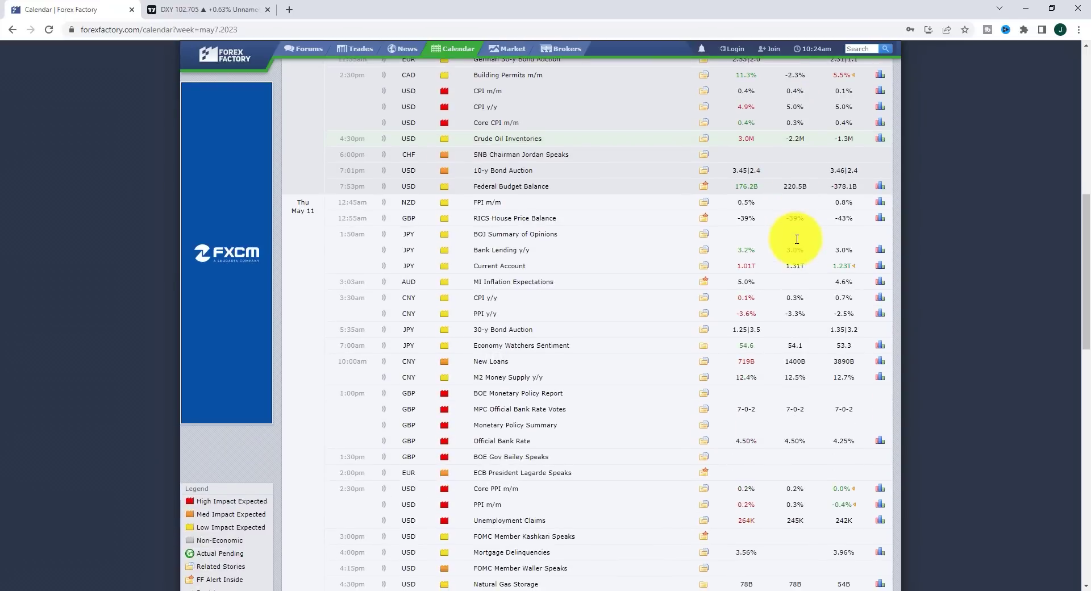
scroll(797, 240, "down", 3)
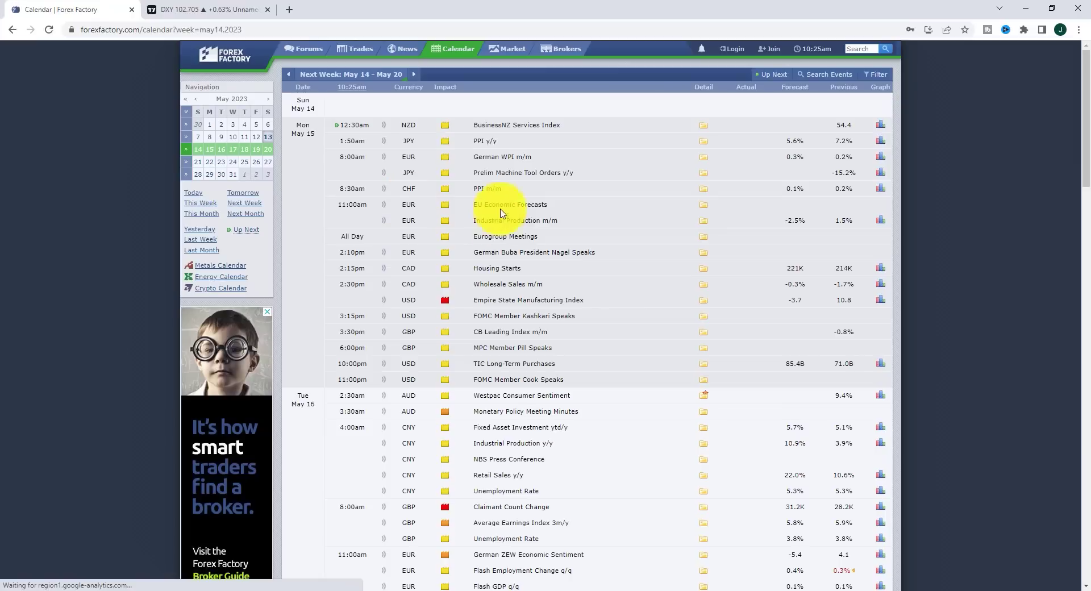
Step: Review the economic calendar for the week of May 14 to May 20, day by day
scroll(573, 279, "down", 5)
scroll(573, 279, "down", 5)
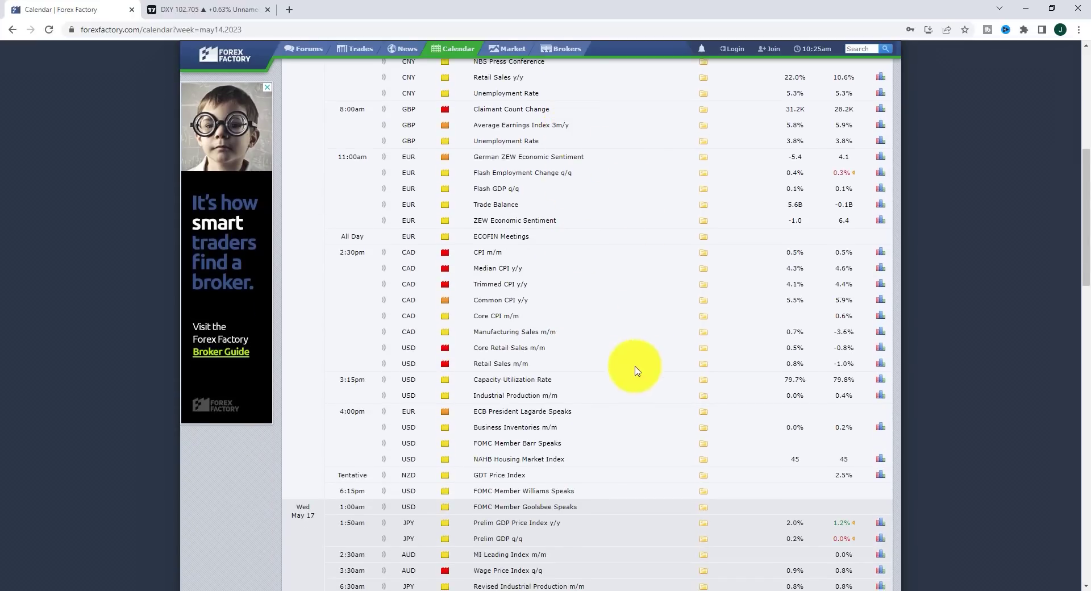
scroll(637, 371, "down", 6)
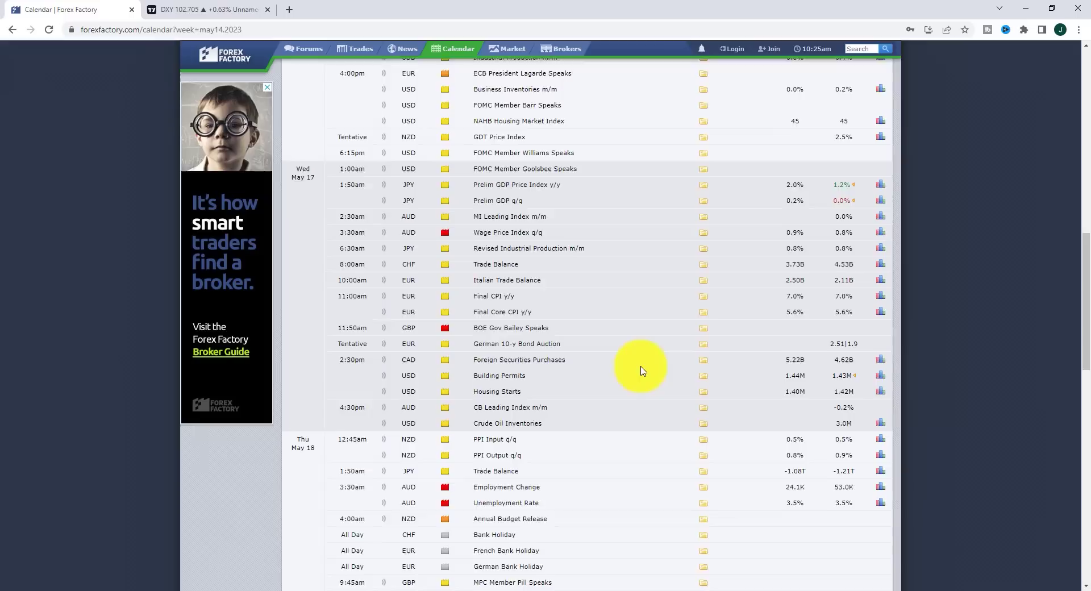
scroll(640, 370, "down", 2)
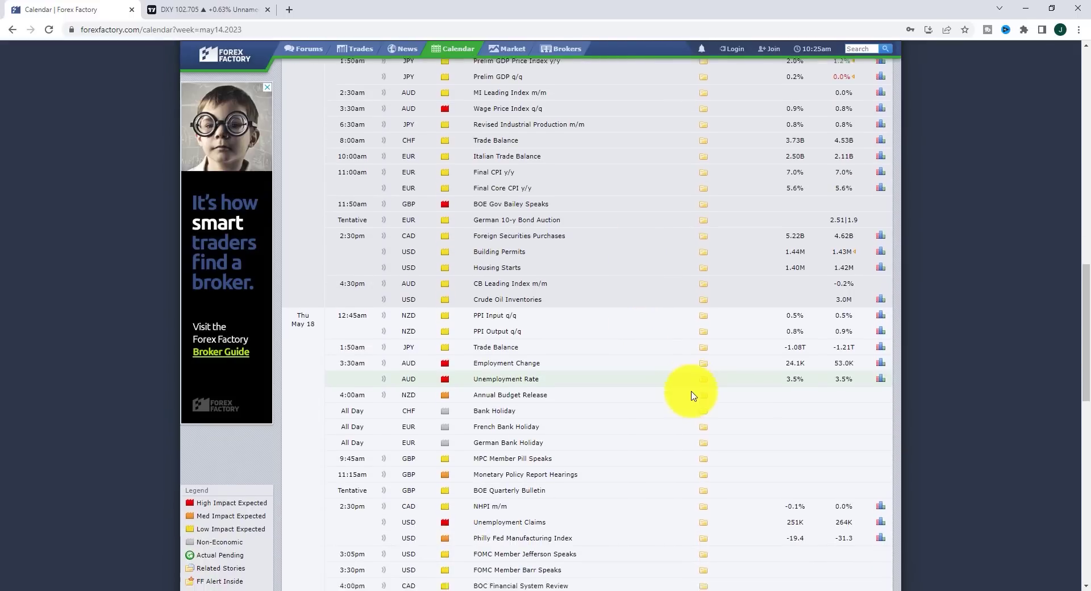
scroll(694, 395, "down", 6)
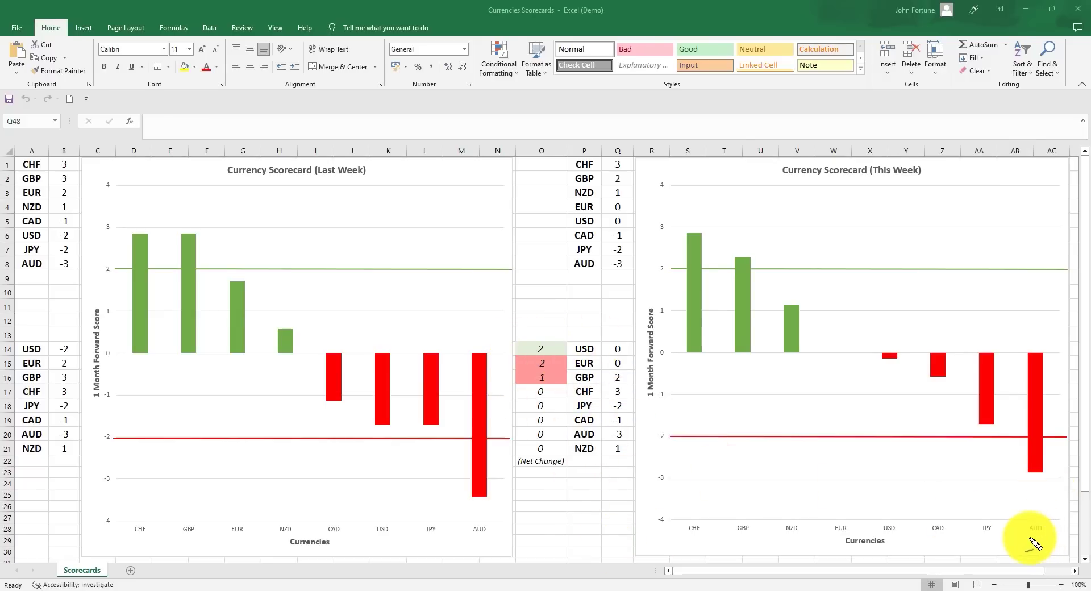
Step: In the Currencies Scorecards Excel workbook, underline the AUD and JPY labels on the This Week chart
left_click_drag(1029, 538, 1044, 538)
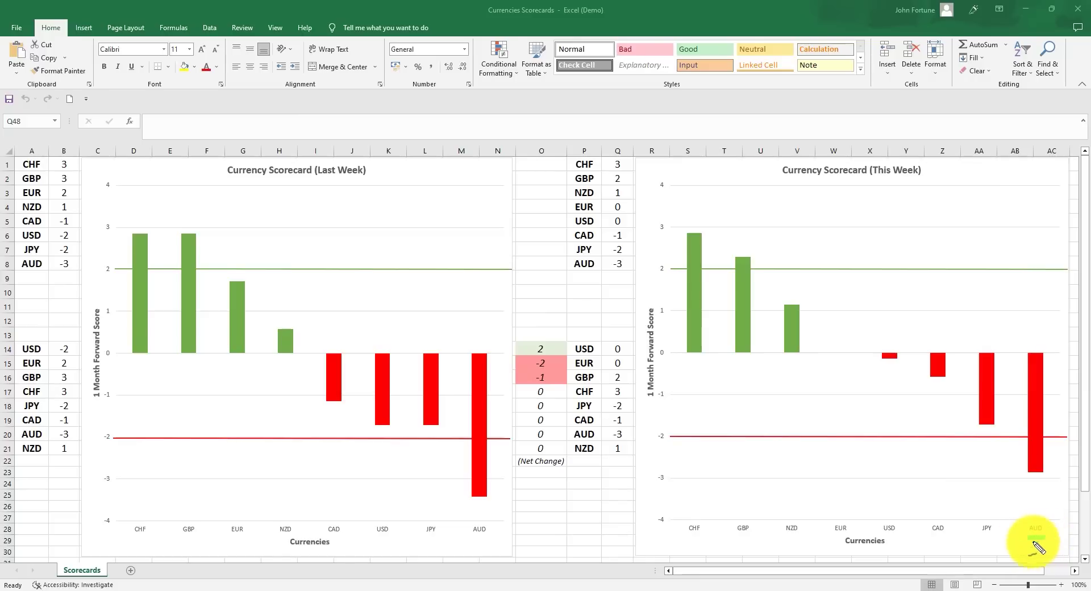
left_click_drag(973, 537, 1001, 537)
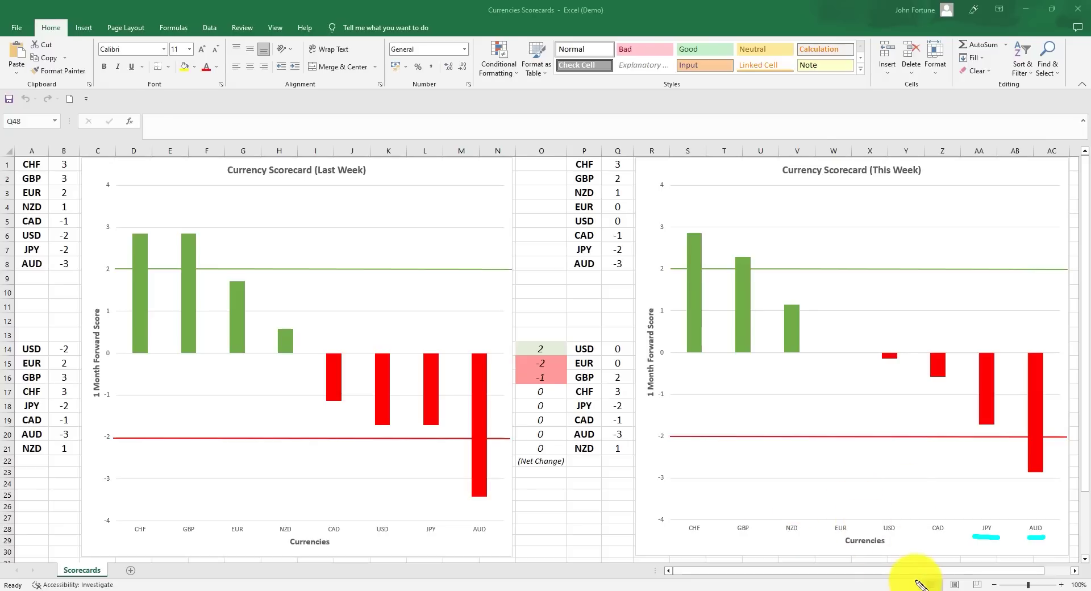
Step: Draw an arrow down to the net change figures and underline between EUR and USD on the This Week chart
left_click_drag(546, 262, 547, 337)
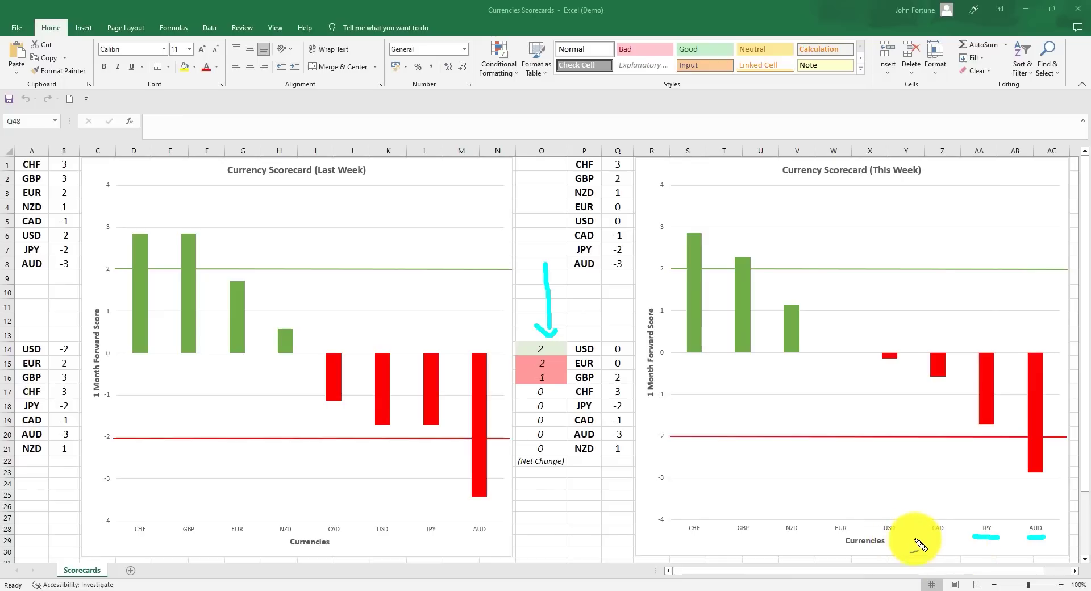
left_click_drag(874, 536, 858, 536)
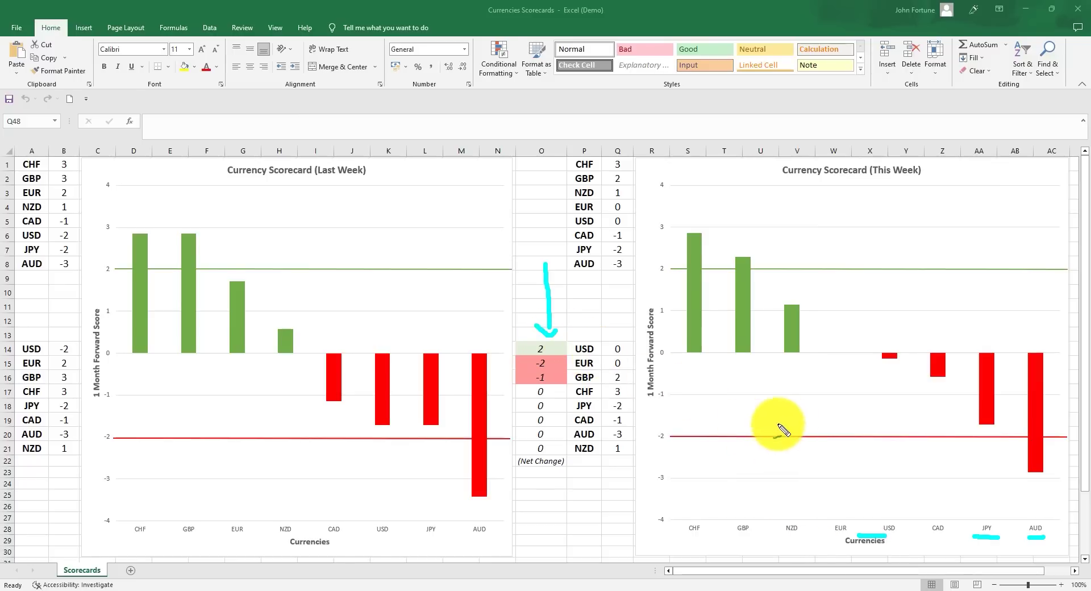
left_click_drag(547, 381, 553, 378)
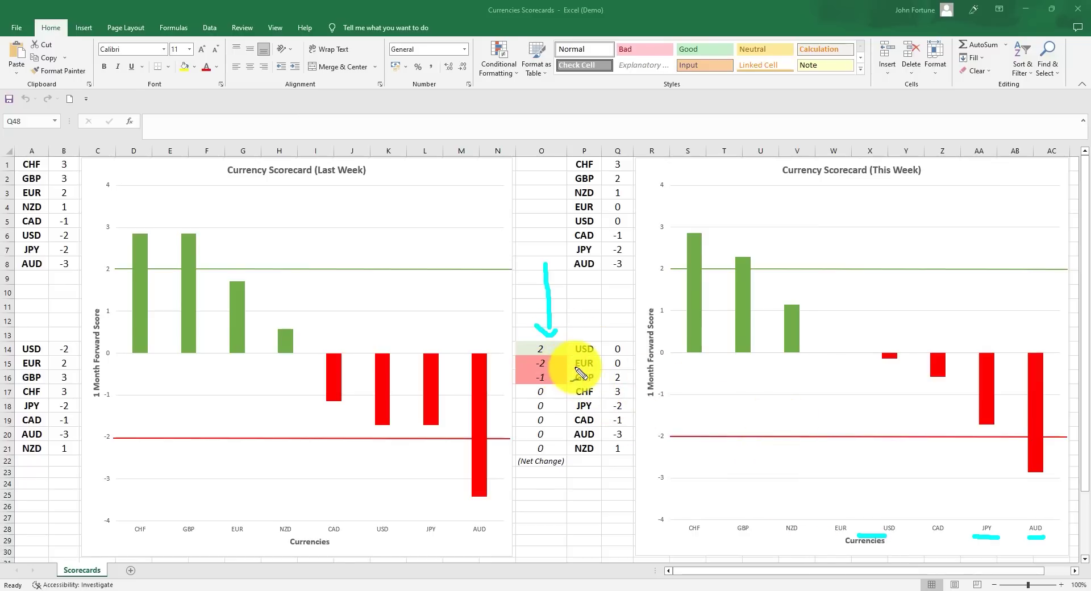
left_click_drag(623, 371, 631, 366)
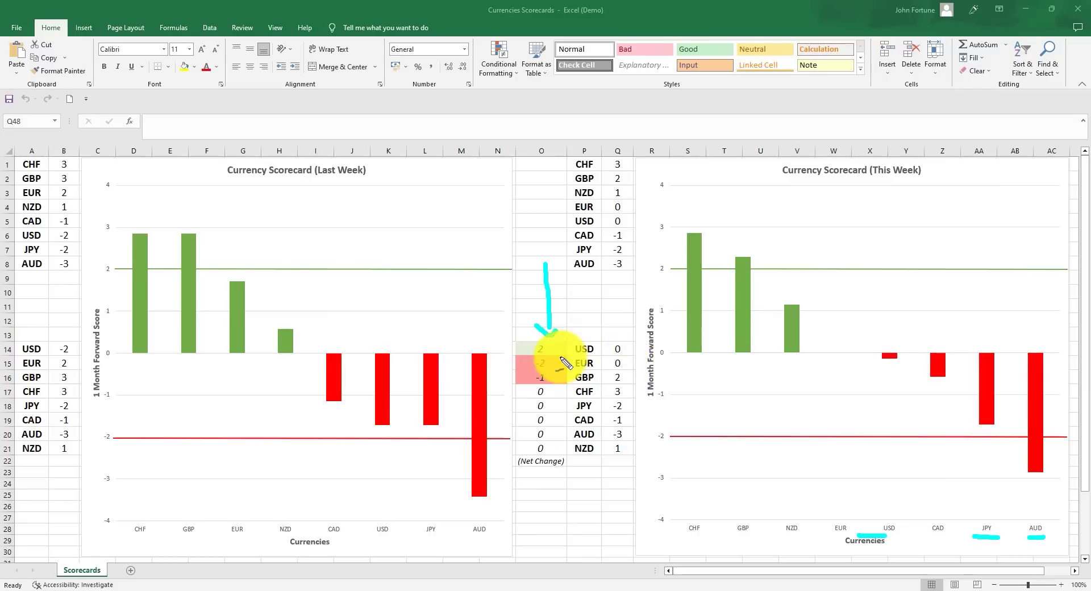
left_click_drag(550, 392, 560, 388)
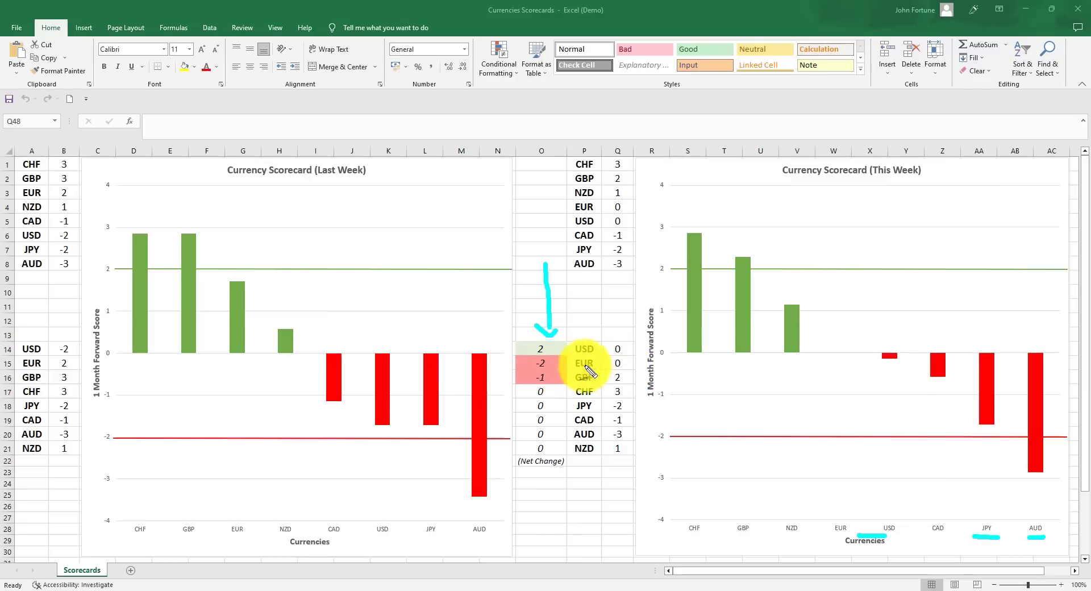
left_click_drag(884, 555, 893, 549)
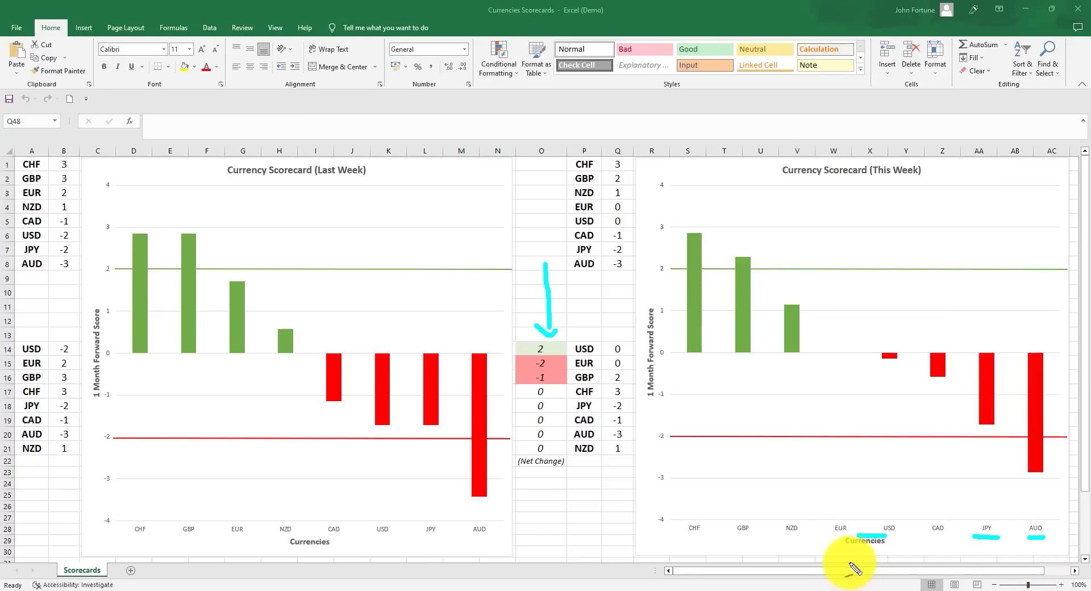
Step: Underline the NZD, GBP and CHF labels on the This Week chart and draw a short arrow in its upper area
left_click_drag(789, 541, 799, 542)
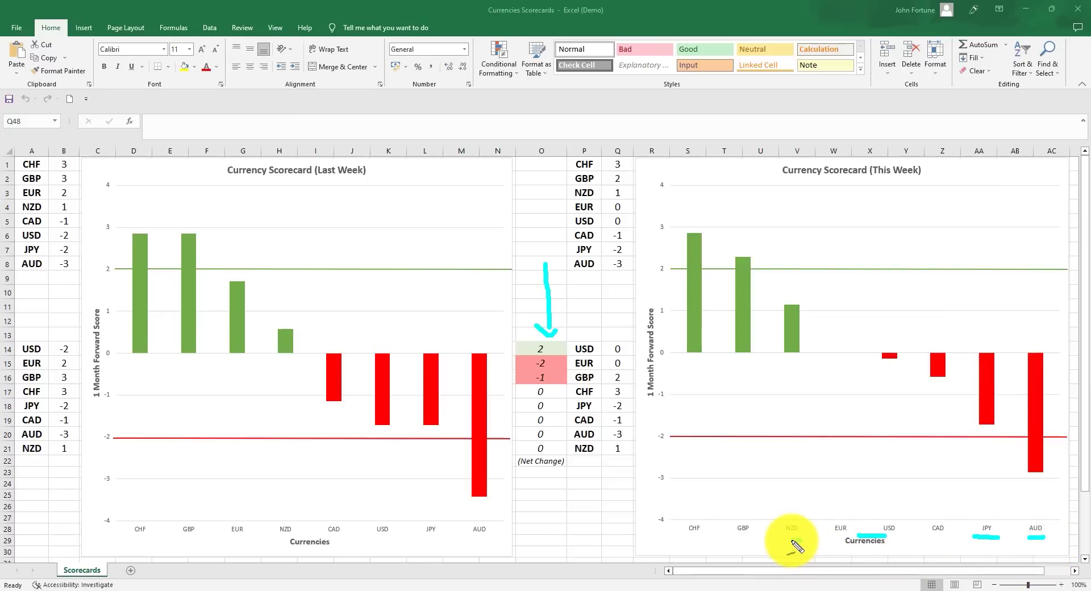
left_click(768, 539)
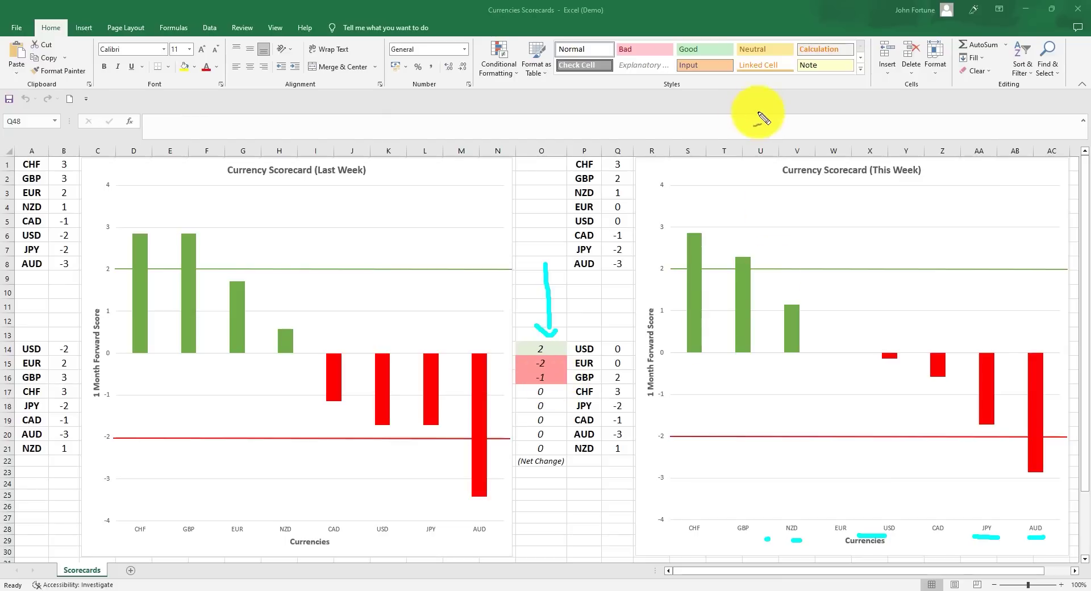
left_click_drag(811, 215, 867, 234)
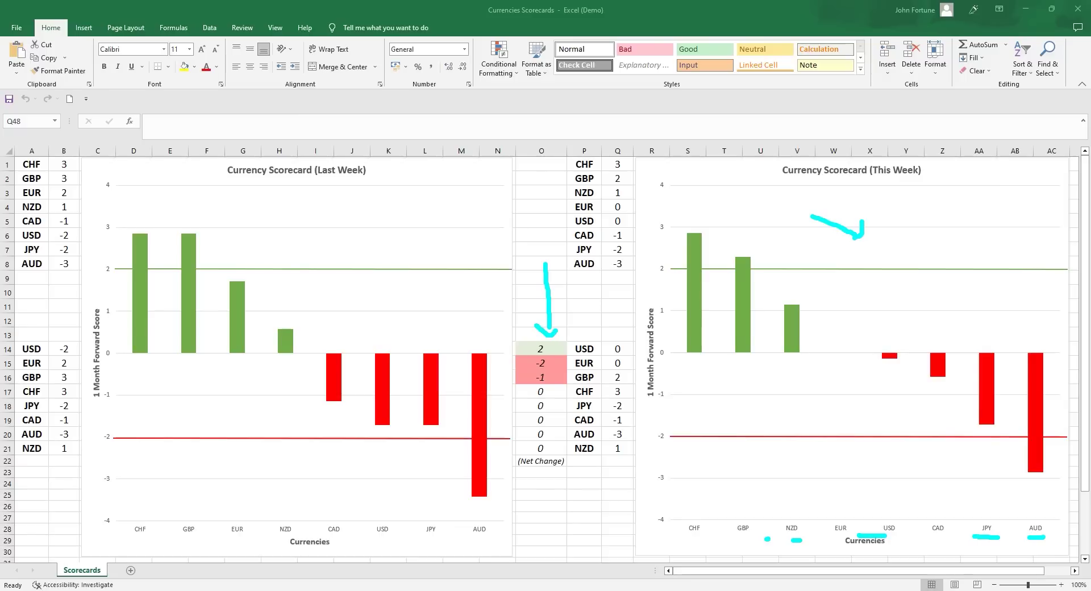
left_click_drag(768, 539, 749, 533)
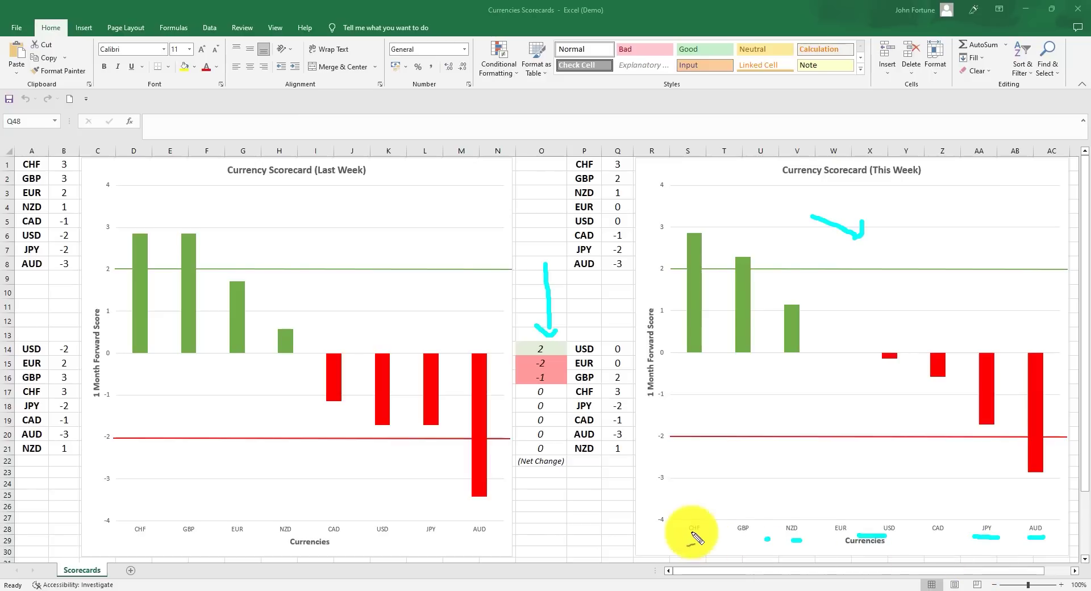
left_click_drag(686, 536, 703, 535)
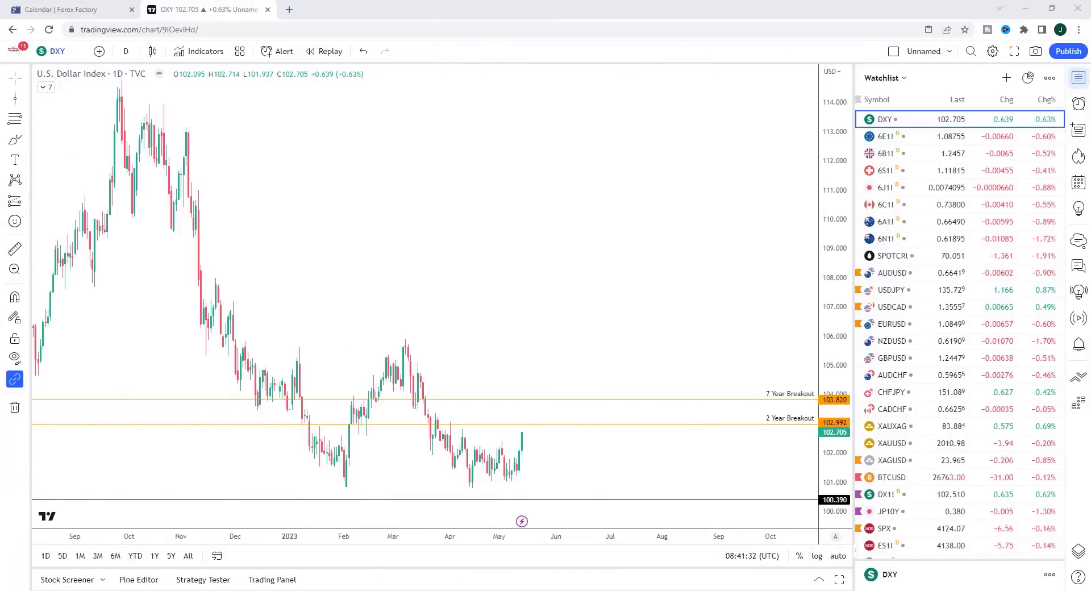
Step: On the daily U.S. Dollar Index chart in TradingView, draw curves under the February low and the April–May lows
scroll(602, 309, "down", 2)
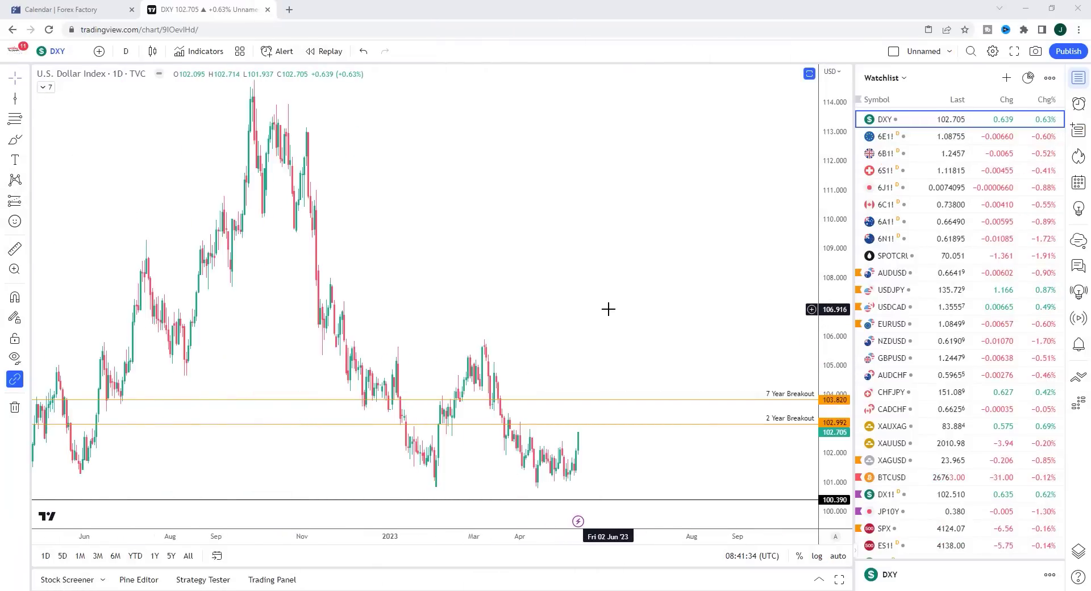
scroll(608, 309, "down", 2)
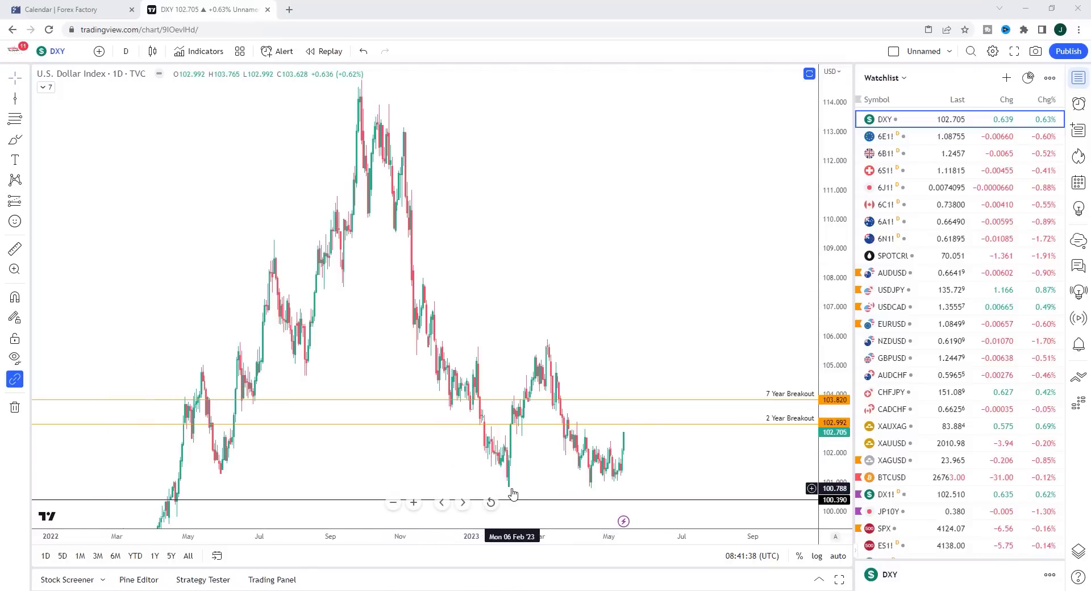
scroll(690, 458, "up", 2)
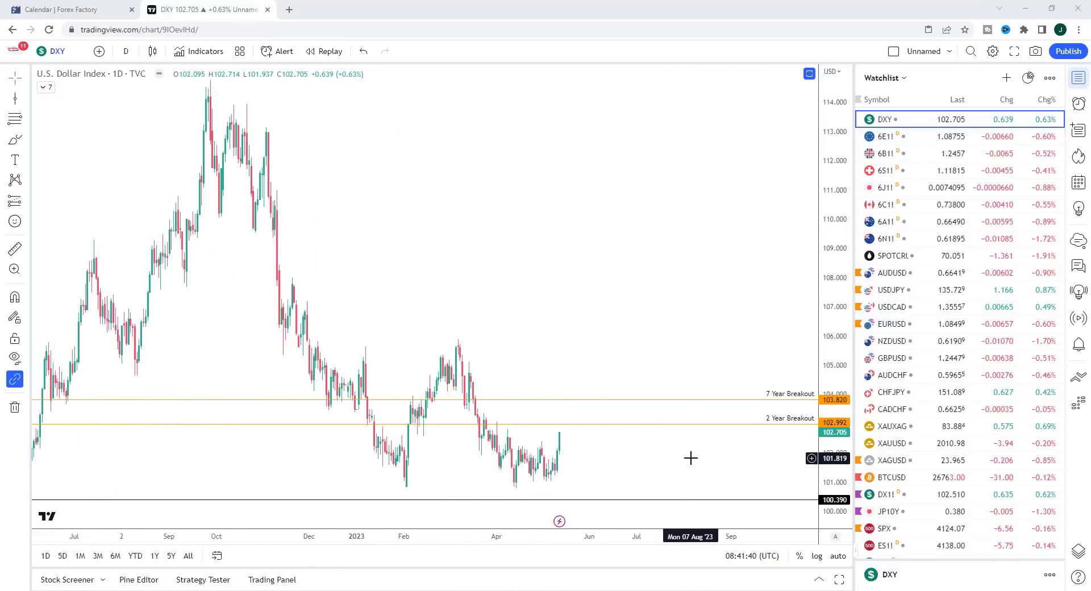
scroll(691, 458, "up", 1)
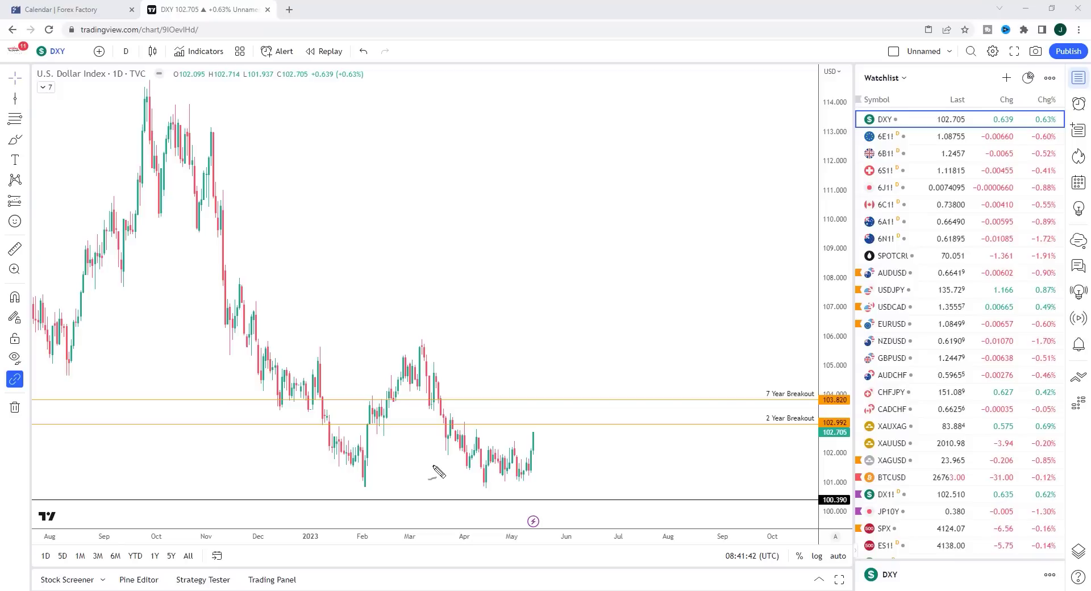
mouse_move(301, 485)
left_mouse_down()
mouse_move(347, 508)
mouse_move(394, 505)
left_mouse_up()
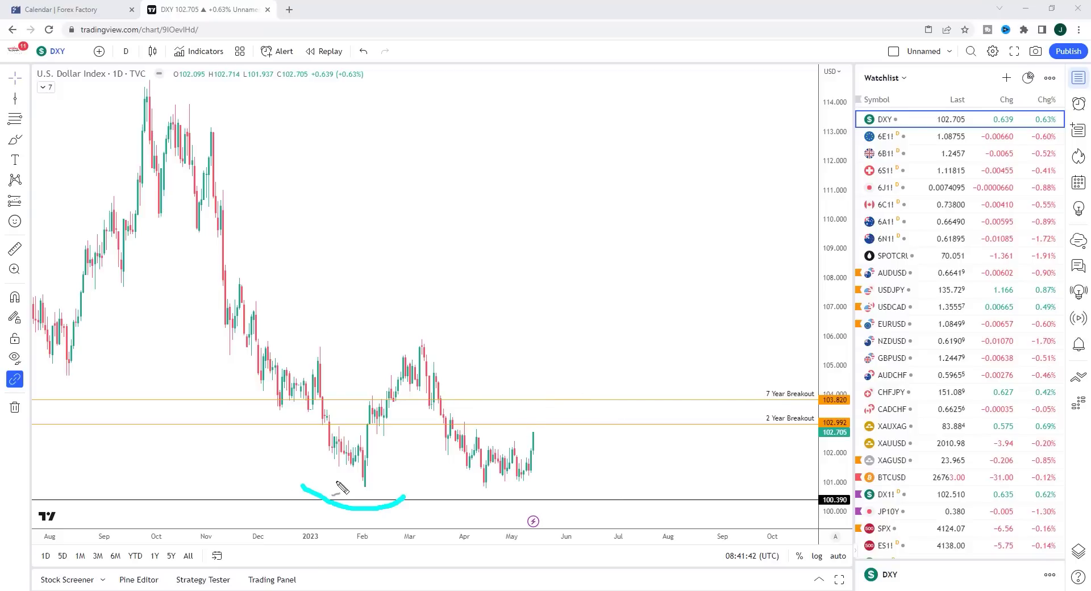
mouse_move(467, 496)
left_mouse_down()
mouse_move(539, 501)
mouse_move(556, 483)
left_mouse_up()
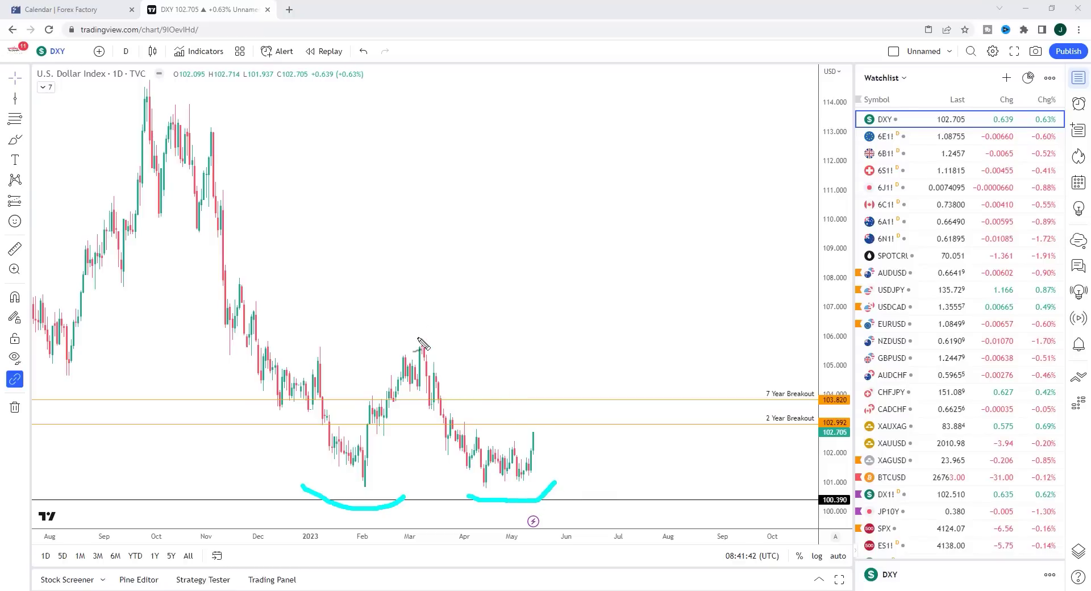
Step: Mark the March peak, the late-April lows and the latest candle on the dollar index chart with short strokes
left_click_drag(415, 339, 430, 339)
left_click_drag(498, 485, 514, 485)
left_click_drag(521, 441, 536, 441)
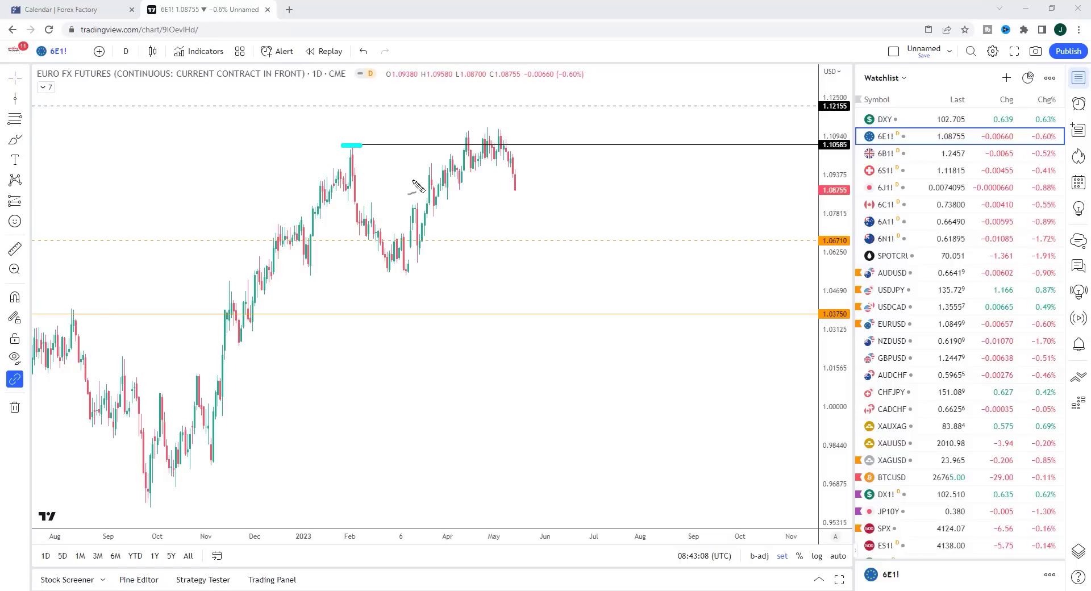
Step: On the 6E1! Euro FX Futures daily chart, draw arcs over the February high and the April–May highs
left_click_drag(328, 136, 351, 129)
left_click_drag(450, 128, 505, 128)
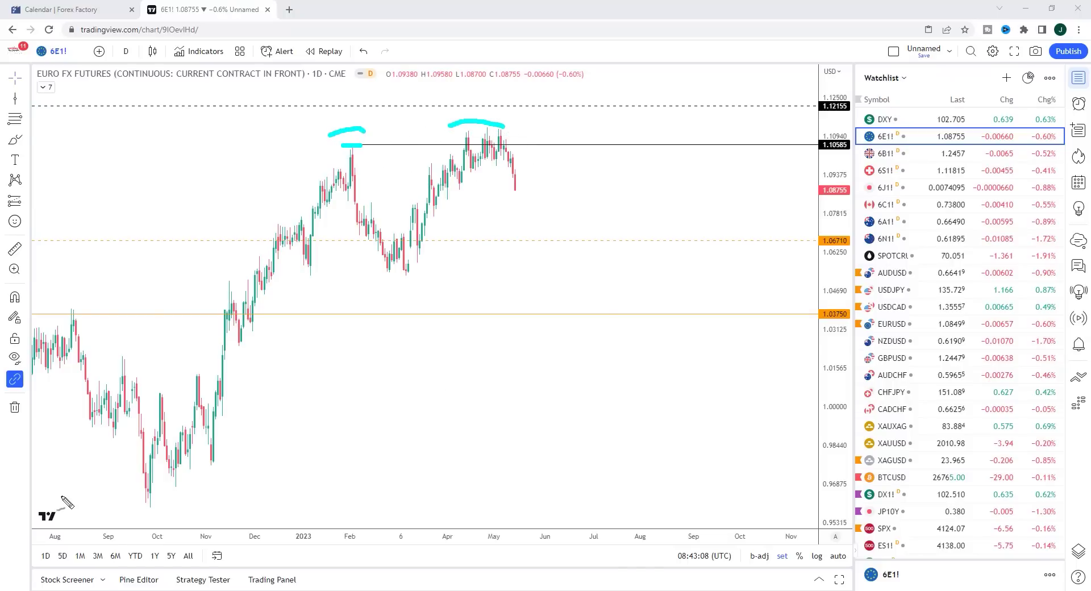
Step: On the Euro FX futures chart, draw curves under the September–November and March lows and a stroke under the April–May lows
mouse_move(97, 492)
left_mouse_down()
mouse_move(188, 532)
mouse_move(261, 521)
left_mouse_up()
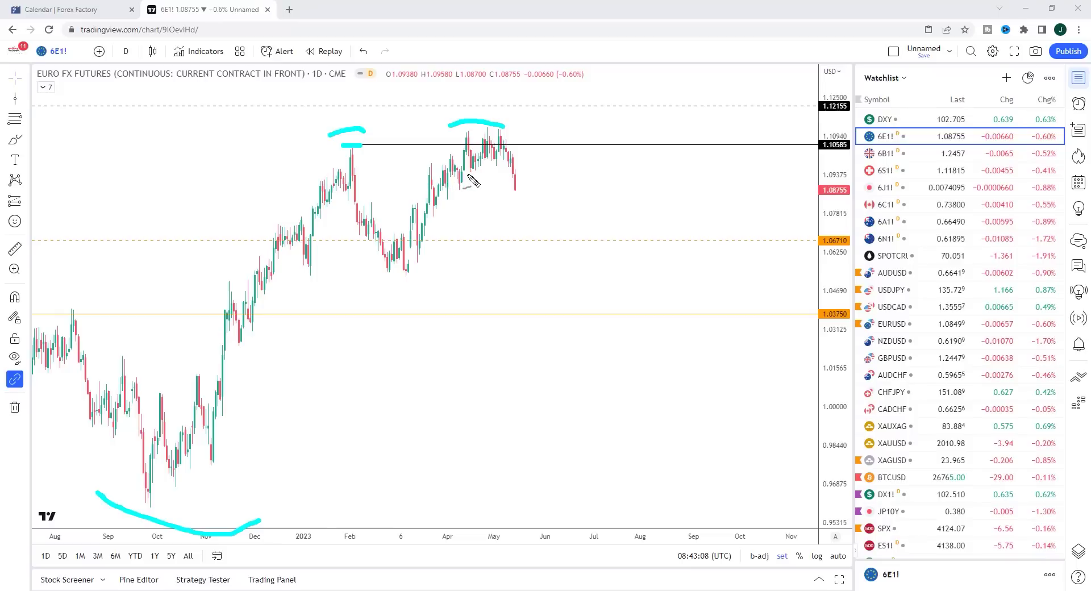
left_click_drag(467, 176, 511, 165)
left_click_drag(371, 273, 415, 280)
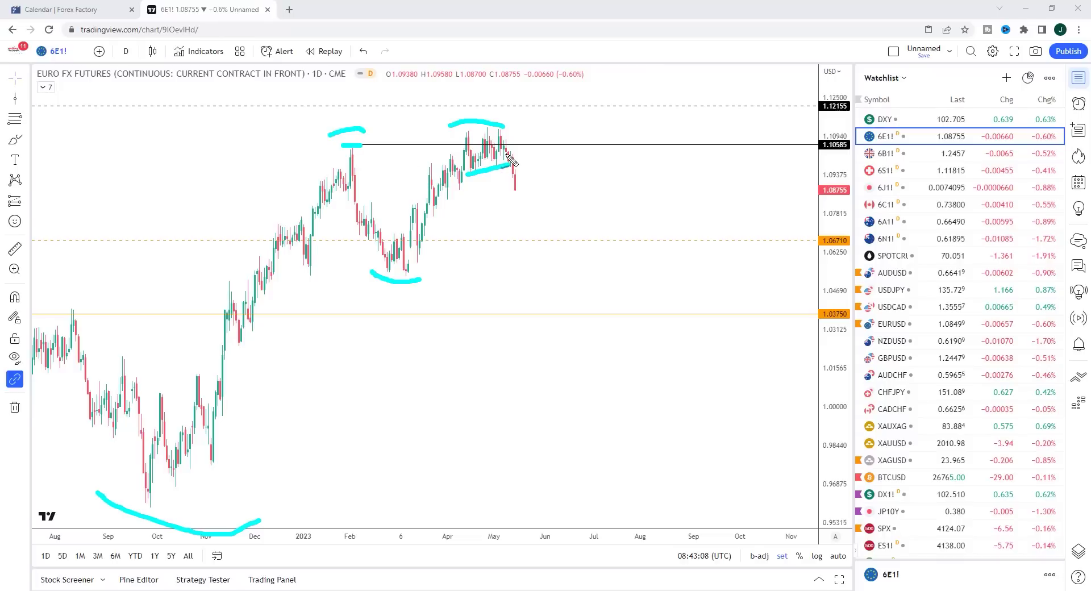
left_click_drag(405, 290, 421, 279)
mouse_move(525, 274)
left_mouse_down()
mouse_move(567, 273)
mouse_move(578, 252)
left_mouse_up()
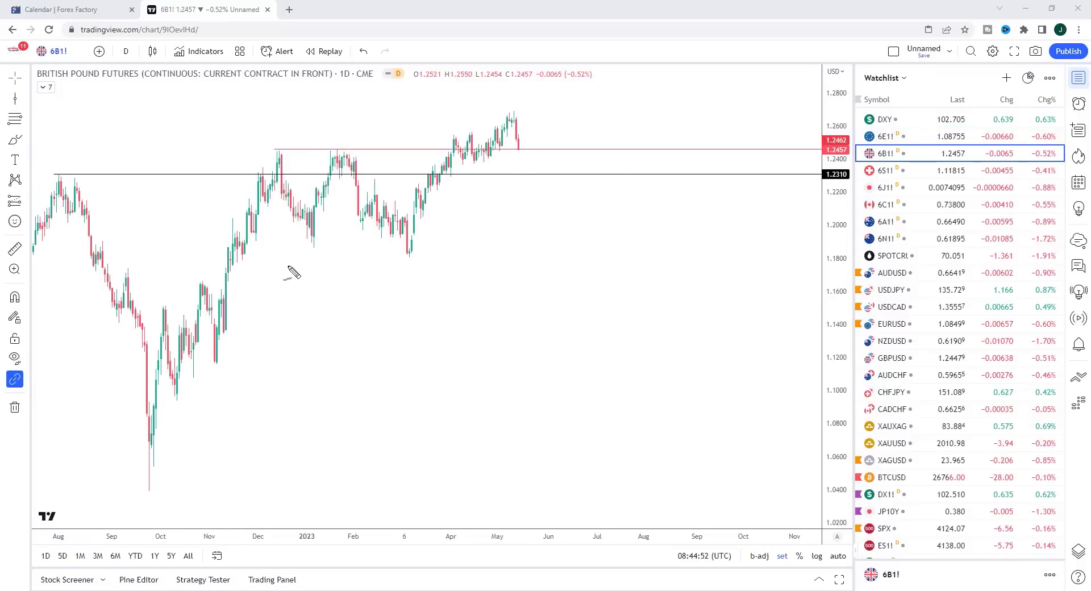
Step: On the daily British Pound futures chart, draw curves under the February–March lows and the late-September low, and mark the late-January high
left_click_drag(341, 262, 412, 264)
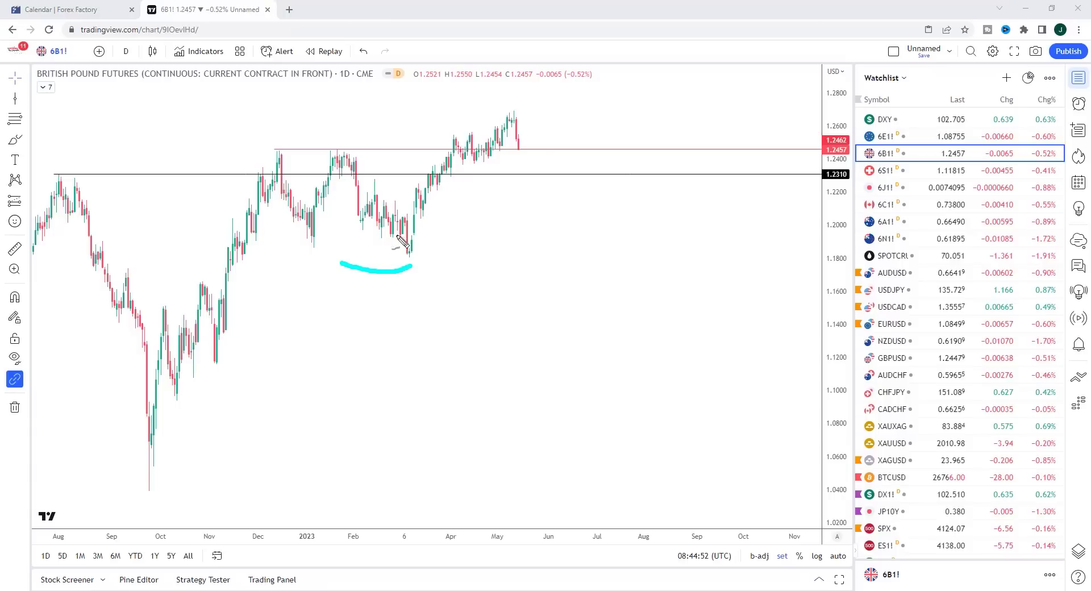
left_click_drag(329, 142, 348, 146)
left_click_drag(516, 163, 524, 161)
mouse_move(127, 485)
left_mouse_down()
mouse_move(139, 499)
mouse_move(173, 490)
left_mouse_up()
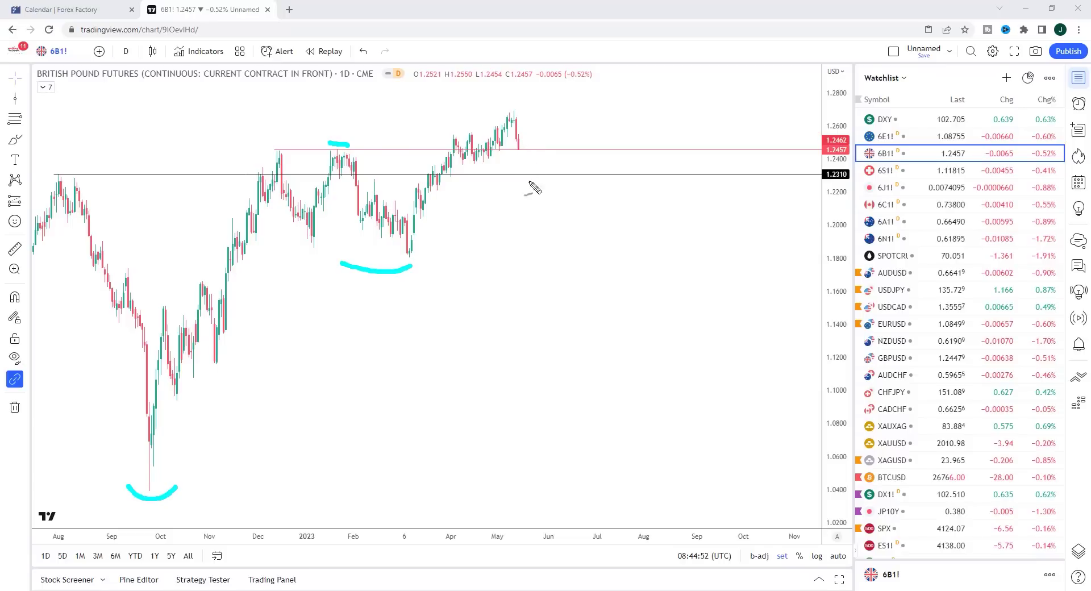
Step: Open the 6S1! Swiss Franc chart, mark the April–May highs, and sketch a path down to about 1.10 and back up to about 1.14
key("Down")
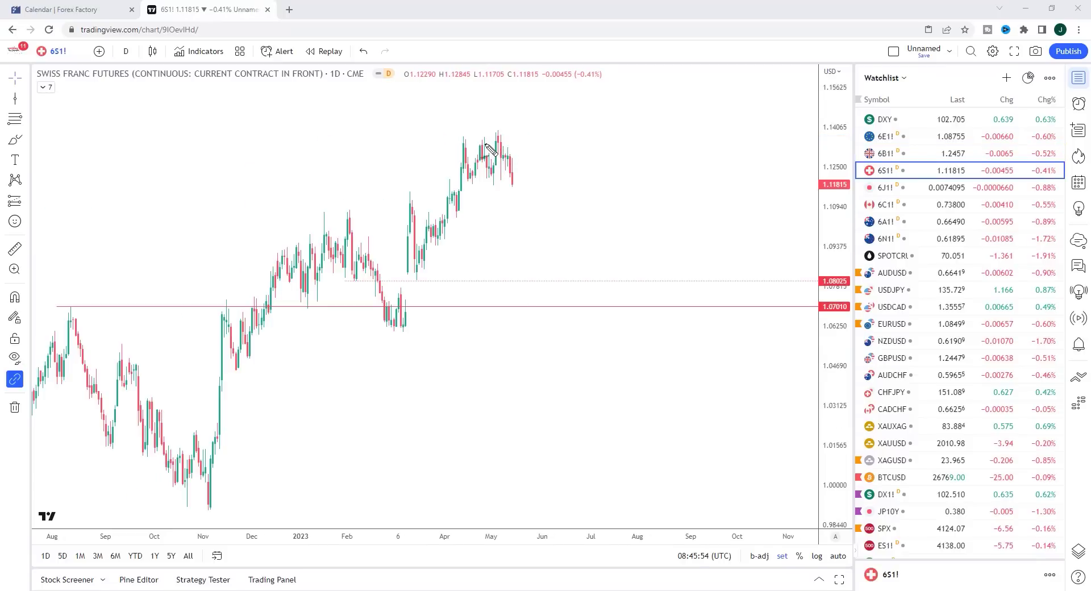
left_click_drag(490, 141, 497, 140)
left_click_drag(513, 185, 558, 232)
mouse_move(526, 175)
left_mouse_down()
mouse_move(575, 234)
mouse_move(558, 232)
mouse_move(592, 209)
mouse_move(610, 126)
left_mouse_up()
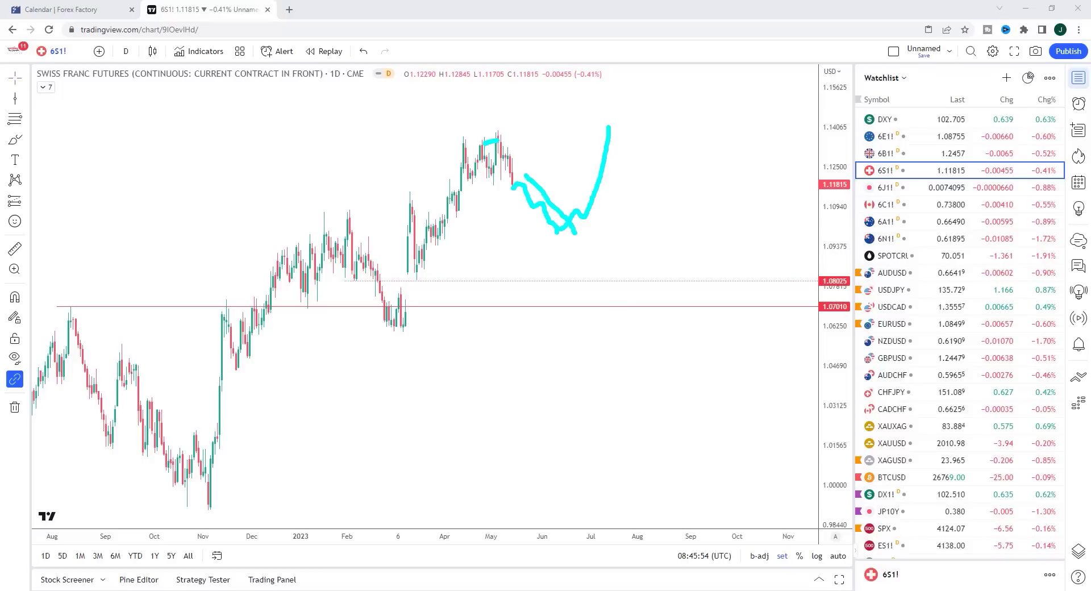
Step: Open the 6J1! Japanese Yen chart, draw a curve and a line under the March low, and sketch a drop from the latest candle
key("Down")
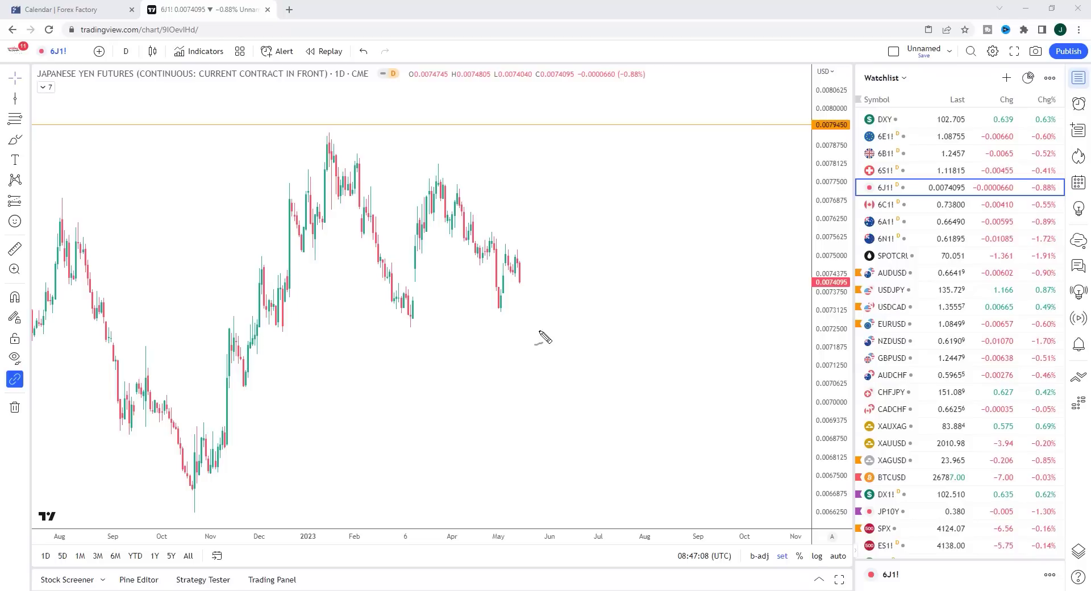
left_click_drag(393, 328, 436, 328)
left_click_drag(521, 287, 527, 344)
left_click_drag(401, 340, 540, 343)
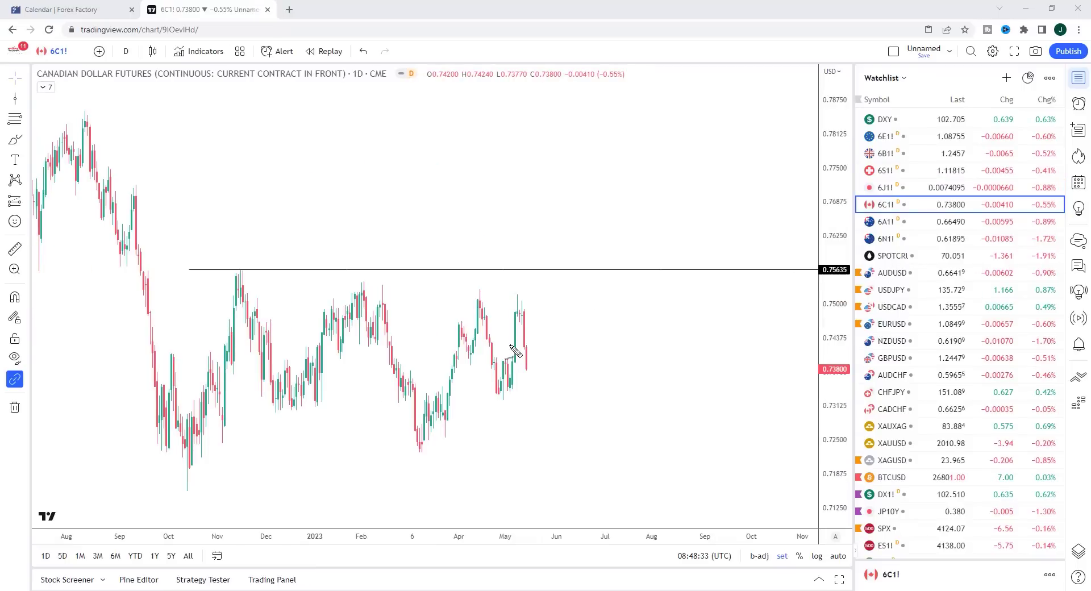
Step: On the 6C1! Canadian Dollar chart, mark the April highs and late-April lows, sketch a drop to about 0.717, and trace the September–October decline
left_click_drag(488, 402, 506, 401)
mouse_move(442, 324)
left_mouse_down()
mouse_move(465, 313)
mouse_move(476, 283)
mouse_move(486, 289)
left_mouse_up()
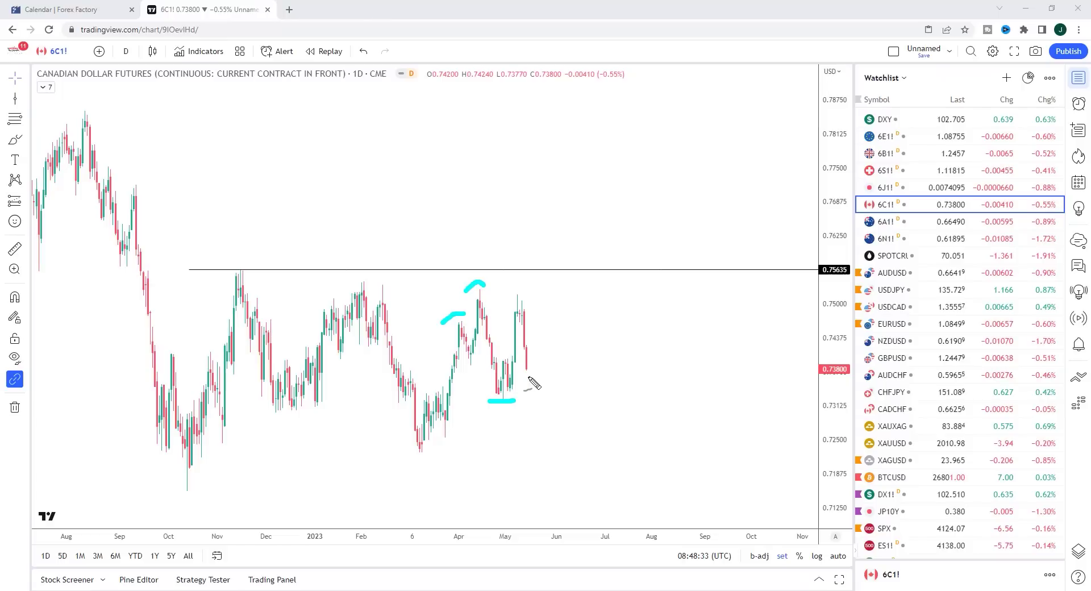
mouse_move(528, 390)
left_mouse_down()
mouse_move(529, 417)
mouse_move(517, 405)
left_mouse_up()
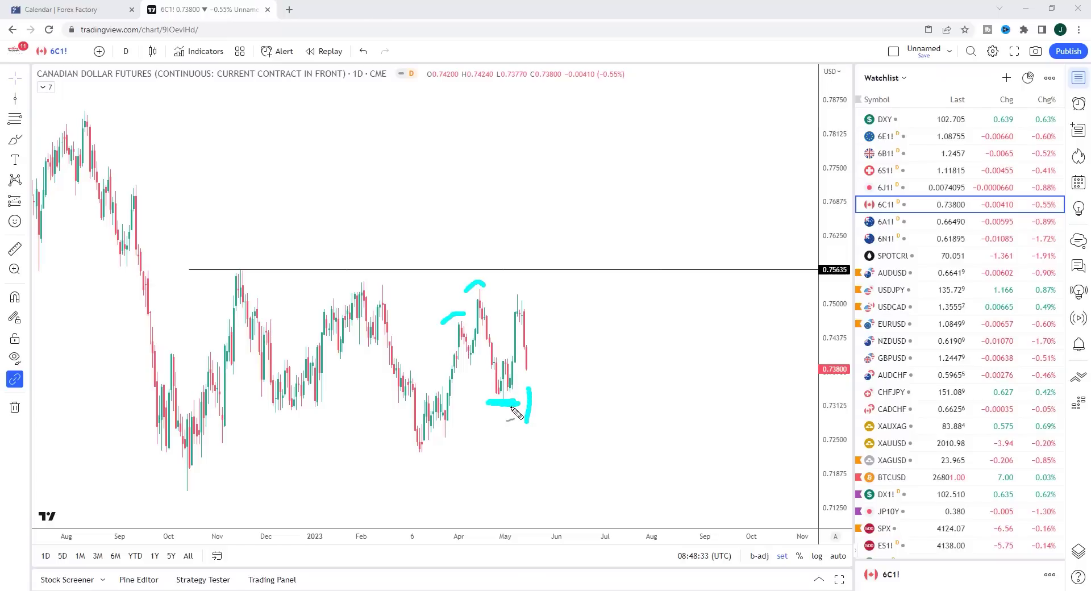
left_click_drag(530, 371, 530, 484)
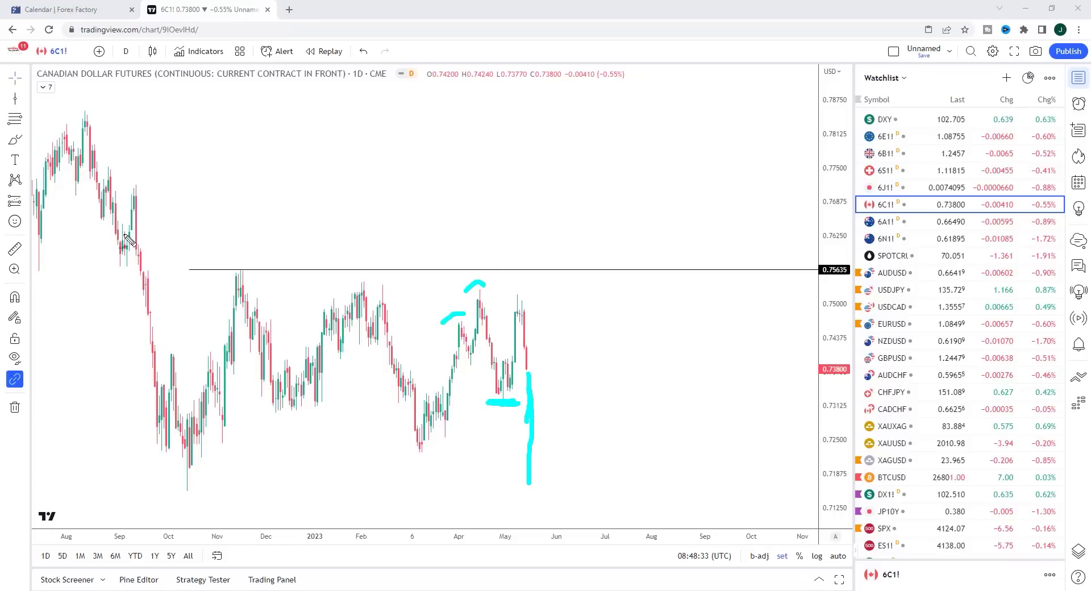
left_click_drag(122, 230, 192, 475)
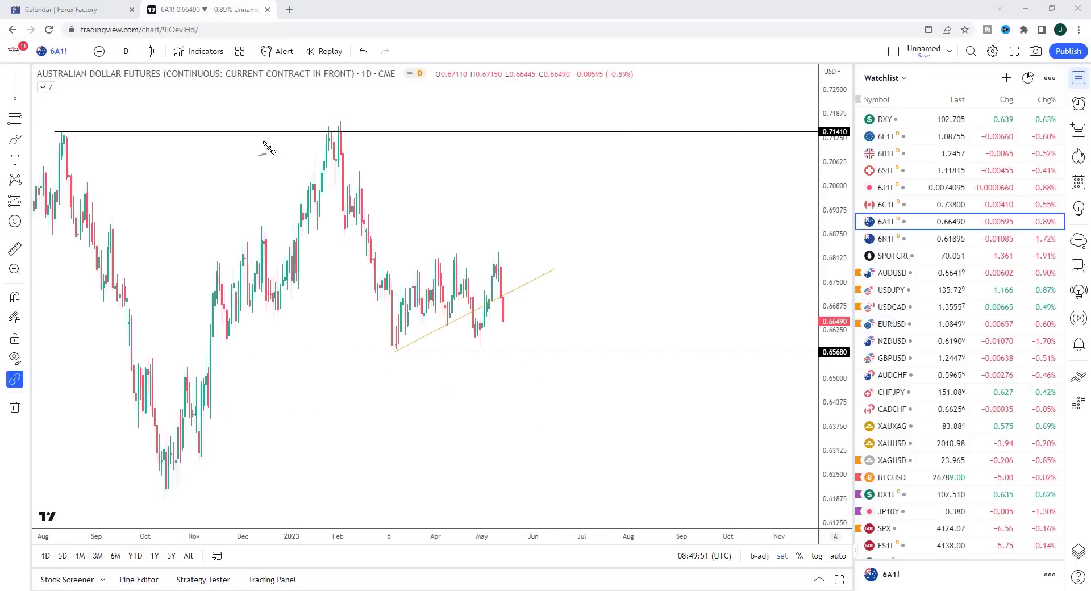
Step: On the 6A1! Australian Dollar chart, mark the January–February peak and the October and March lows, and sketch a drop to about 0.643
left_click_drag(343, 135, 362, 136)
mouse_move(121, 486)
left_mouse_down()
mouse_move(196, 509)
mouse_move(216, 486)
left_mouse_up()
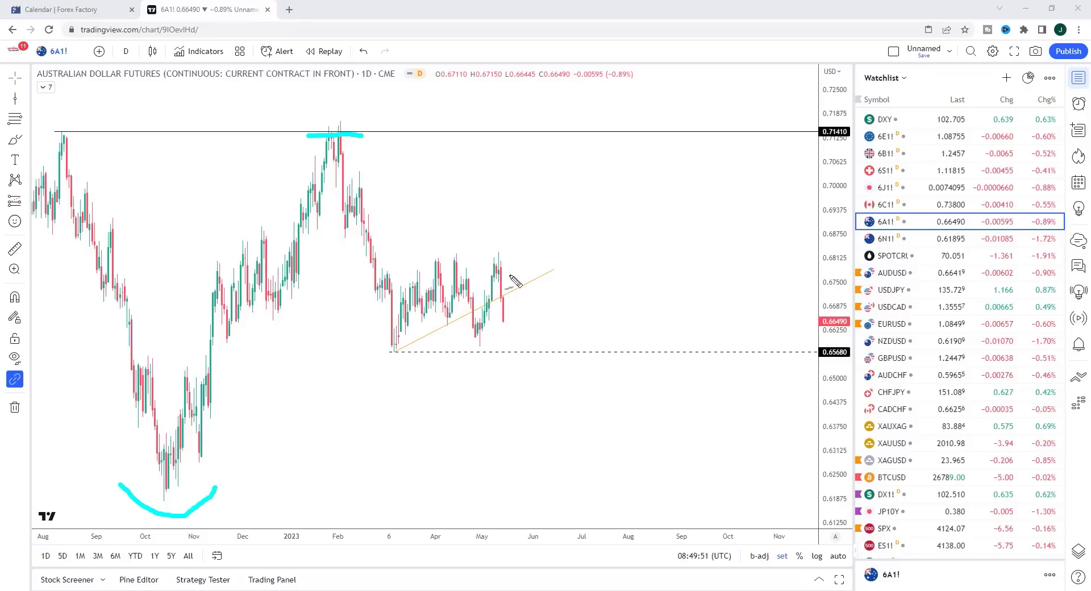
left_click_drag(378, 353, 411, 357)
mouse_move(505, 322)
left_mouse_down()
mouse_move(530, 295)
mouse_move(534, 407)
left_mouse_up()
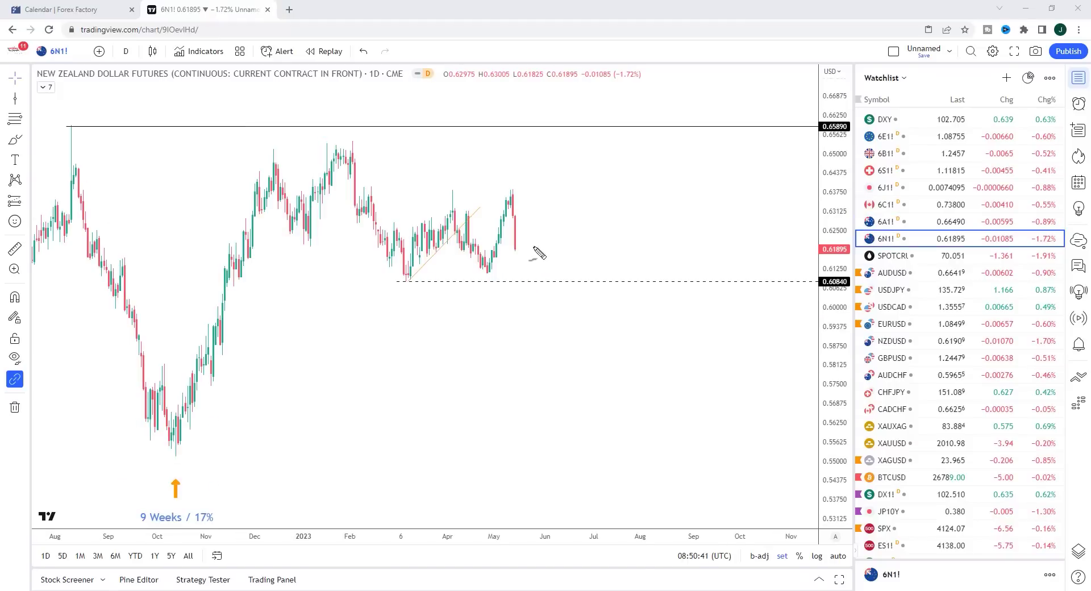
Step: On the 6N1! New Zealand Dollar chart, mark the December–February peaks and the October, January and March lows, and sketch a bounce followed by a drop
left_click_drag(266, 151, 345, 149)
mouse_move(124, 453)
left_mouse_down()
mouse_move(167, 463)
mouse_move(209, 455)
left_mouse_up()
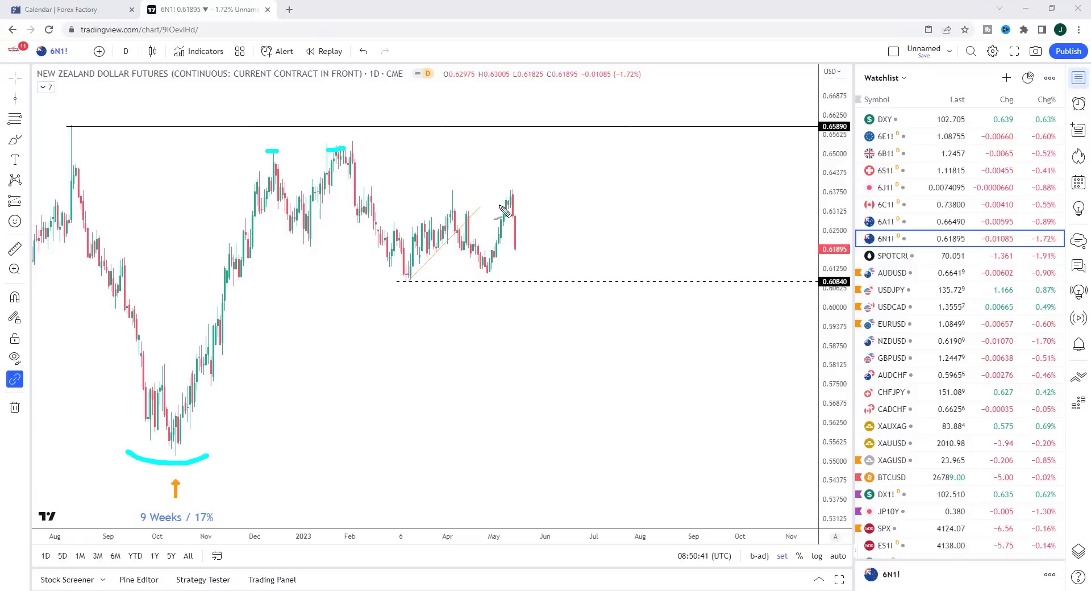
left_click_drag(387, 279, 433, 290)
left_click_drag(309, 246, 357, 244)
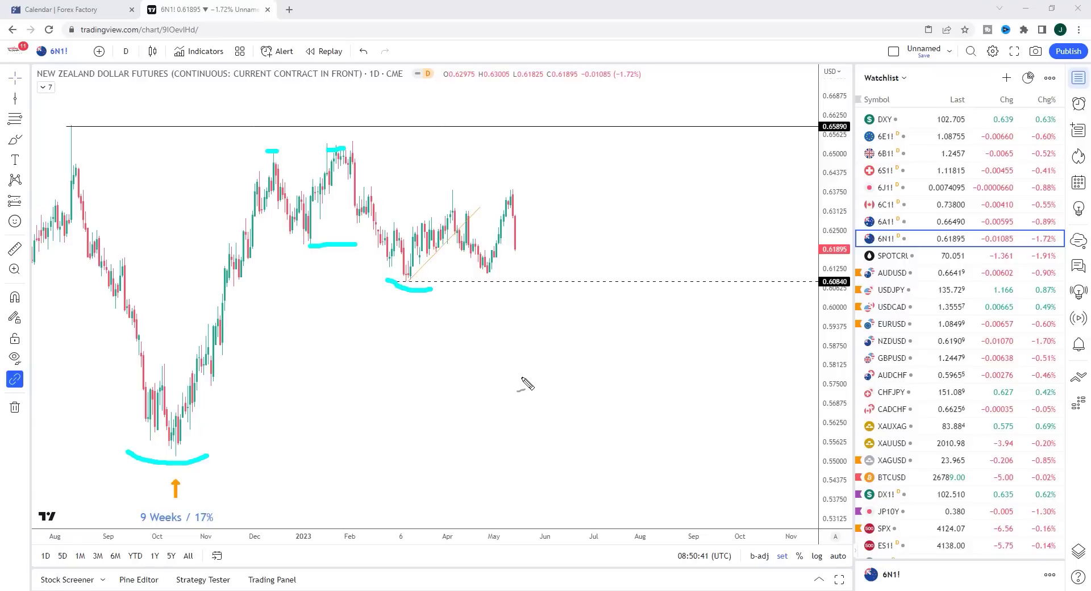
mouse_move(516, 248)
left_mouse_down()
mouse_move(537, 217)
mouse_move(547, 359)
left_mouse_up()
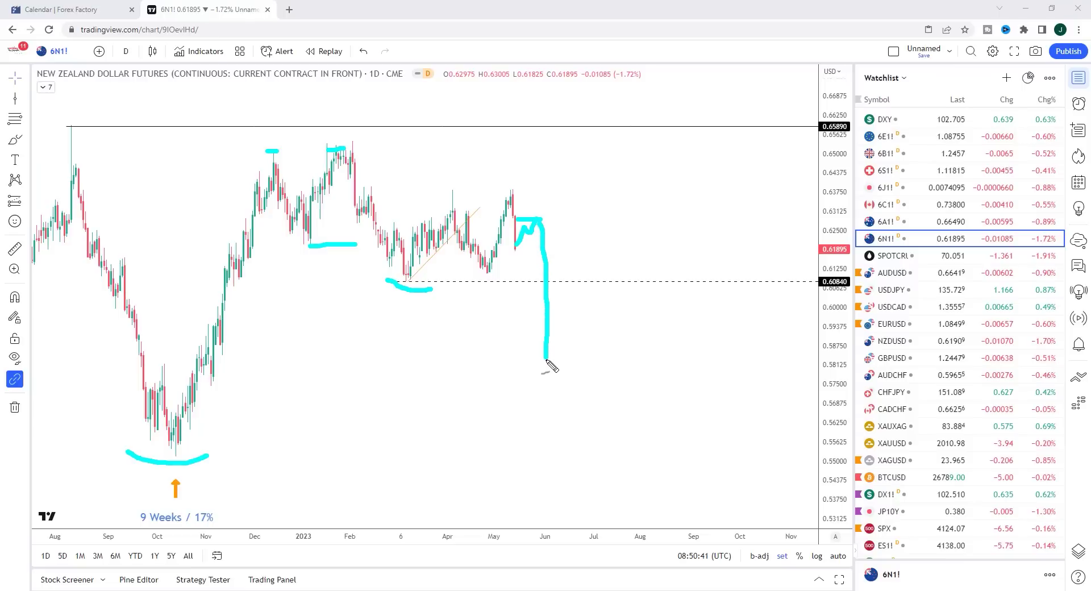
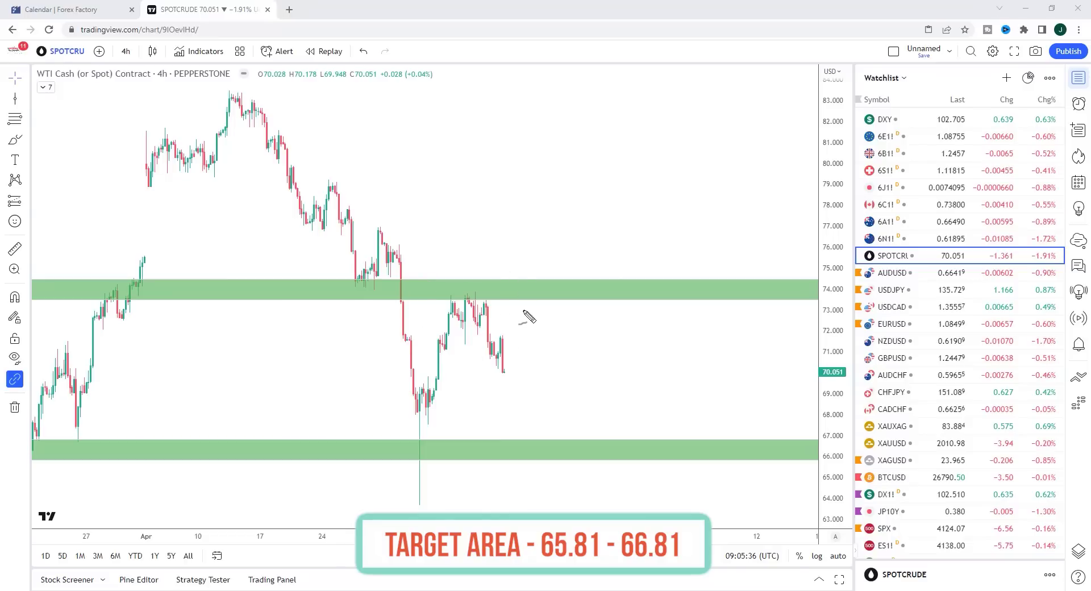
Step: On the 4-hour WTI crude chart, mark the rise and three May highs, and sketch a pullback to about 72 with a drop toward the lower green zone
left_click_drag(436, 419, 484, 335)
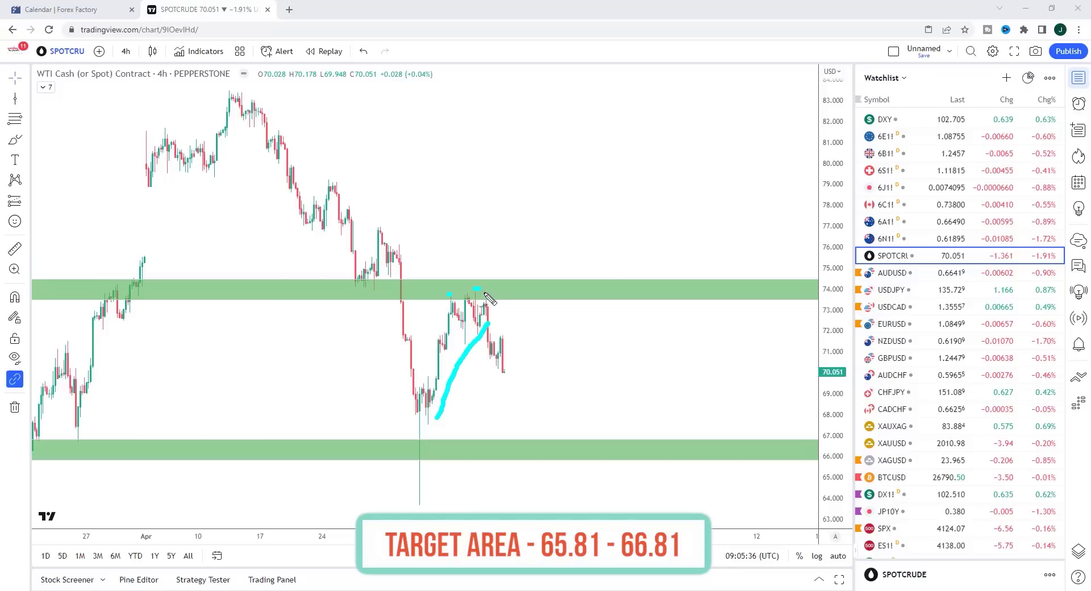
left_click_drag(485, 301, 492, 300)
left_click_drag(508, 370, 543, 328)
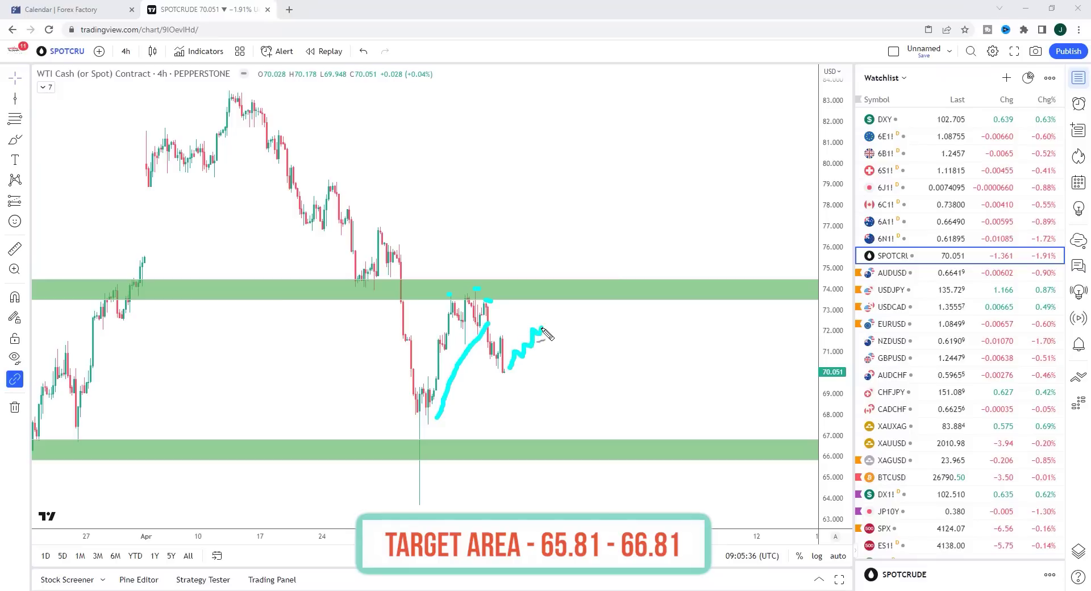
mouse_move(514, 374)
left_mouse_down()
mouse_move(560, 329)
mouse_move(553, 380)
mouse_move(565, 382)
mouse_move(579, 437)
left_mouse_up()
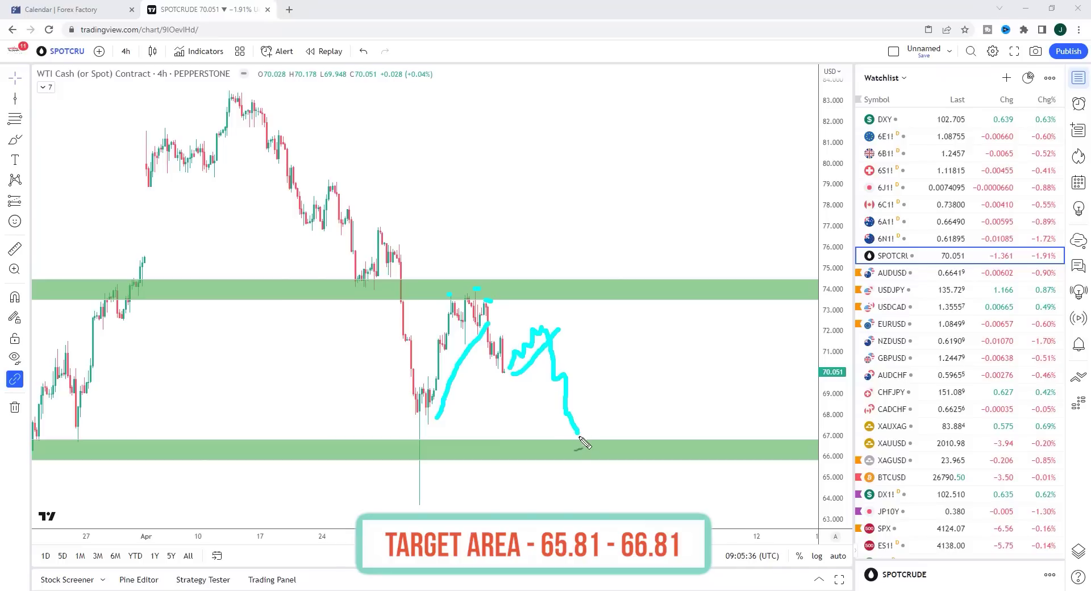
left_click_drag(544, 330, 550, 290)
mouse_move(560, 275)
left_mouse_down()
mouse_move(546, 307)
mouse_move(564, 290)
left_mouse_up()
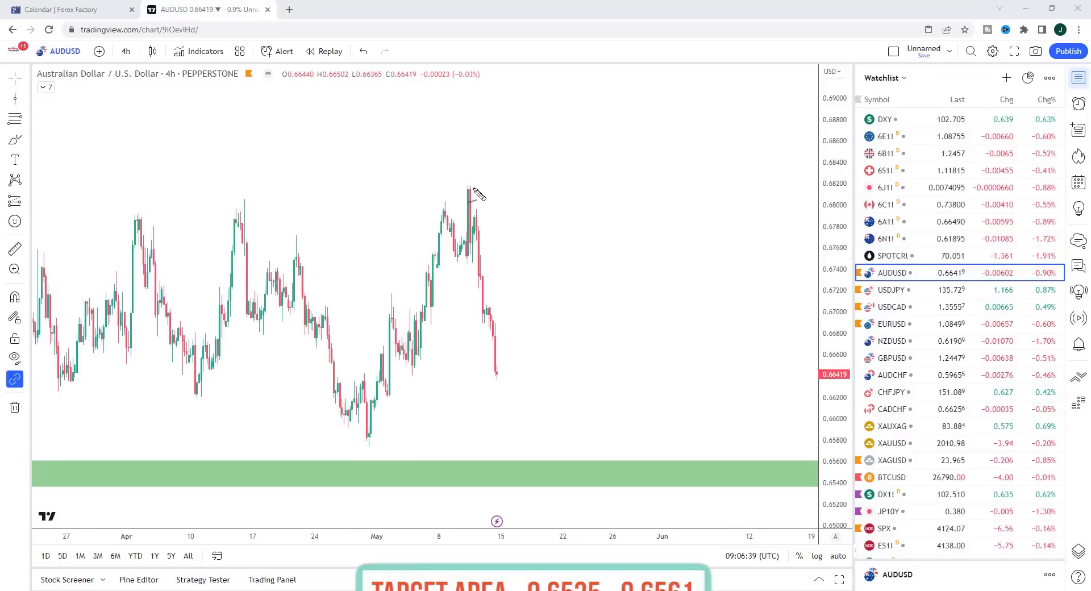
Step: On the 4-hour AUDUSD chart, mark the May double top and sketch a pullback followed by a decline into the green zone
left_click_drag(434, 199, 476, 200)
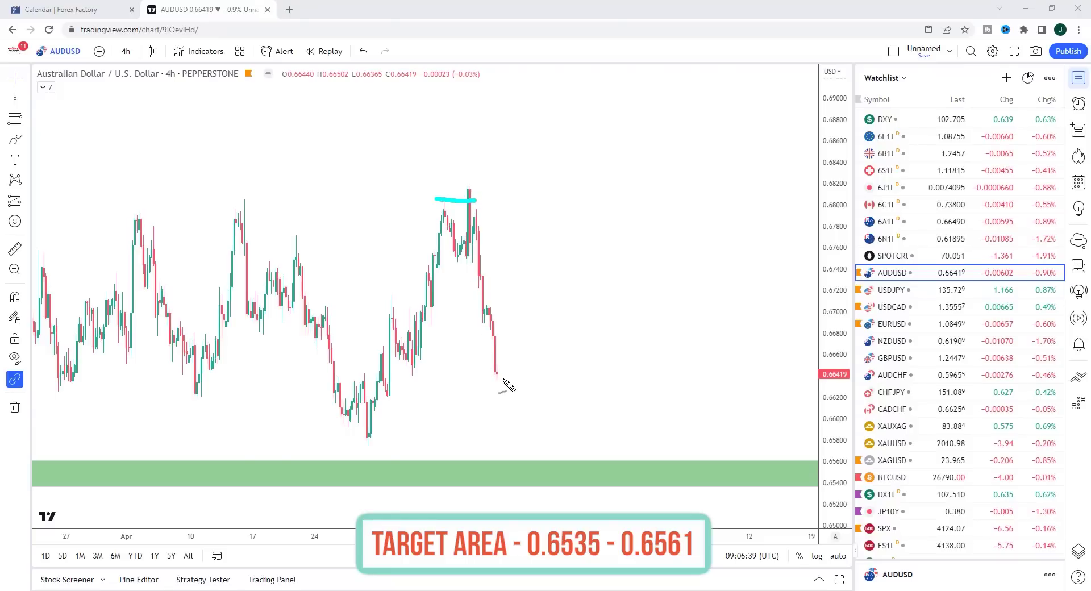
left_click_drag(506, 368, 514, 332)
mouse_move(523, 346)
left_mouse_down()
mouse_move(533, 310)
mouse_move(545, 321)
mouse_move(551, 302)
left_mouse_up()
mouse_move(508, 375)
left_mouse_down()
mouse_move(567, 300)
mouse_move(602, 414)
mouse_move(637, 438)
mouse_move(641, 463)
left_mouse_up()
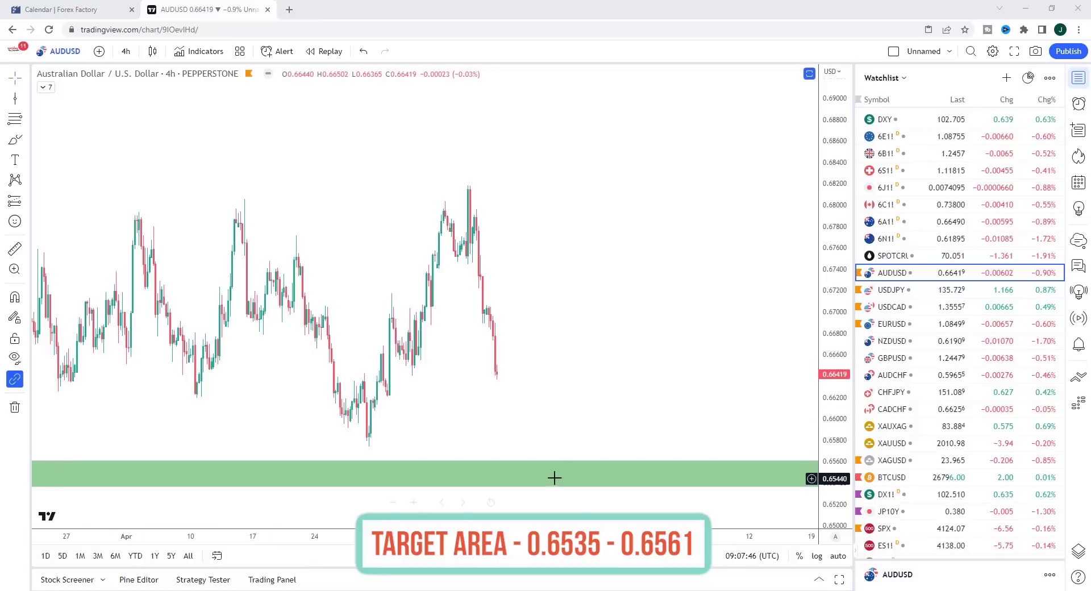
scroll(614, 294, "down", 2)
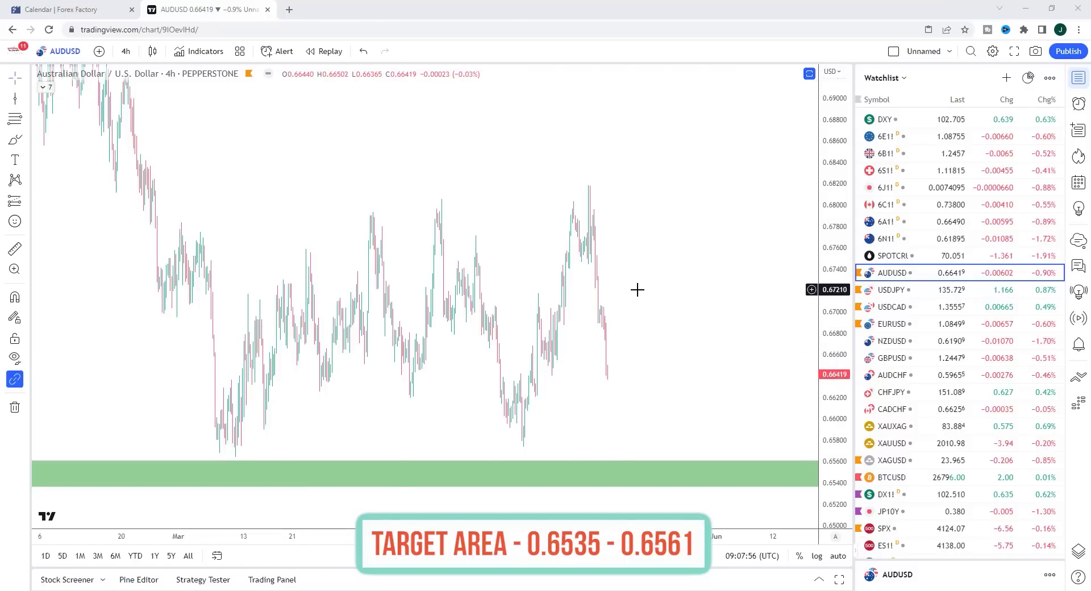
scroll(588, 339, "up", 5)
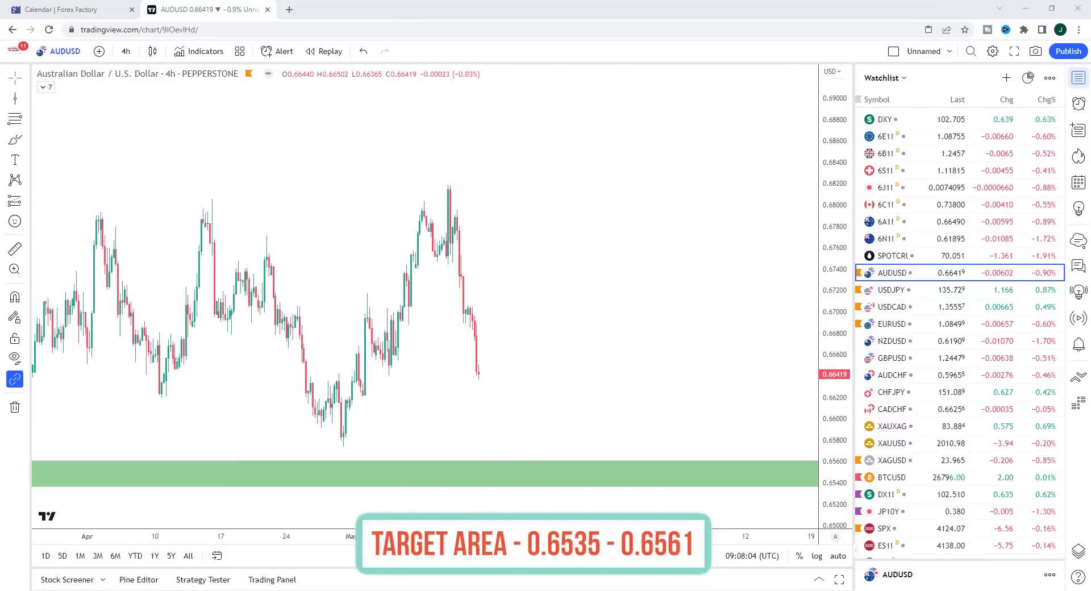
Step: Open the 4-hour USDJPY chart and sketch a path from the recent May highs up to the green zone
key("Down")
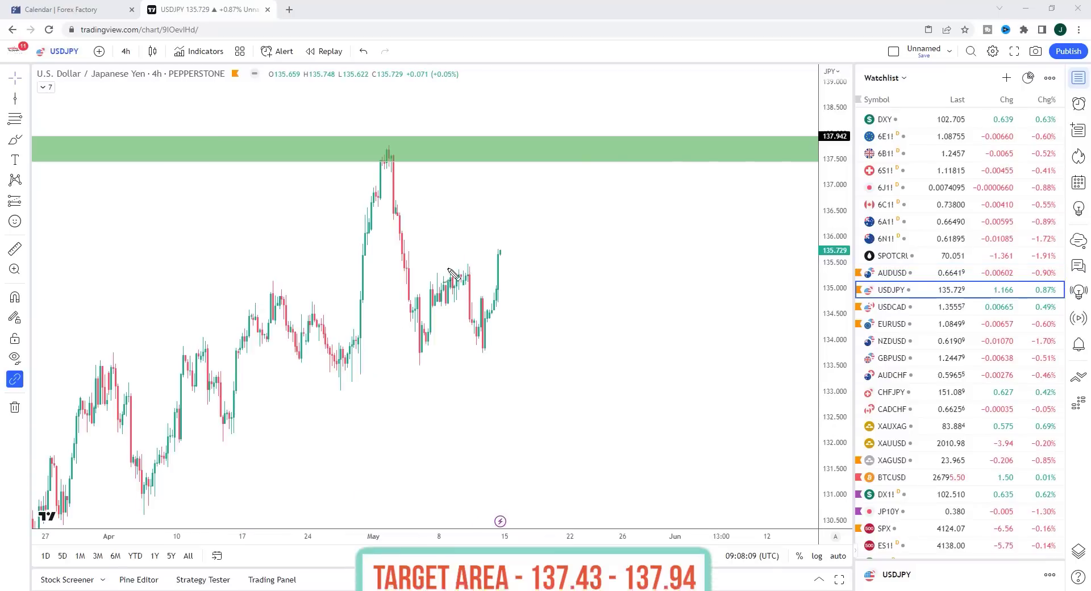
mouse_move(445, 264)
left_mouse_down()
mouse_move(503, 248)
mouse_move(504, 207)
mouse_move(537, 257)
mouse_move(555, 256)
mouse_move(563, 158)
left_mouse_up()
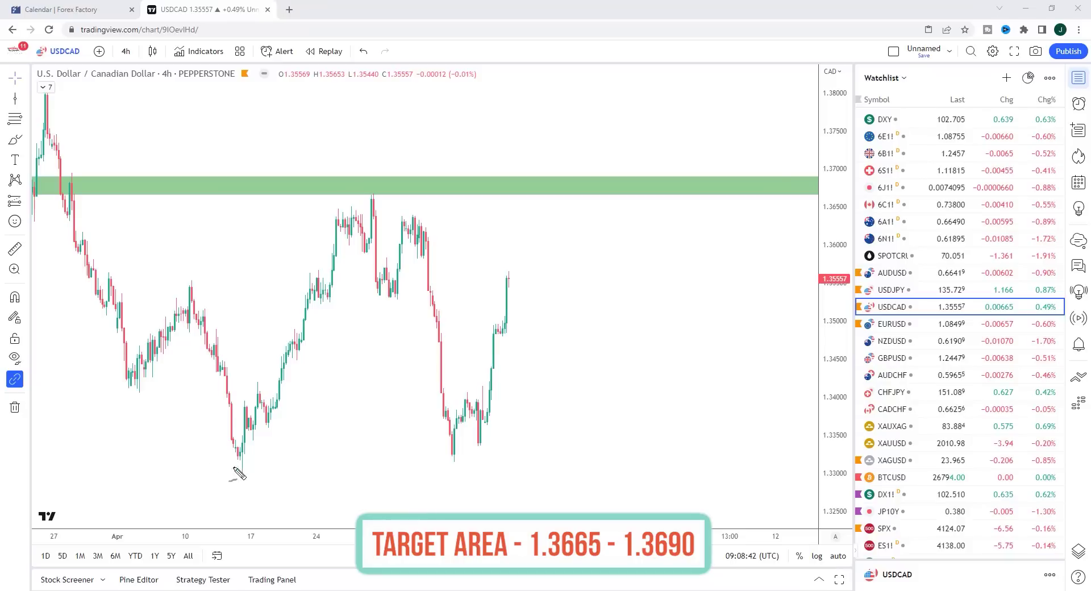
Step: On the 4-hour USDCAD chart, draw curves under the two April lows and the May lows, and sketch a pullback followed by a rise into the green zone
mouse_move(199, 463)
left_mouse_down()
mouse_move(253, 486)
mouse_move(279, 483)
left_mouse_up()
mouse_move(100, 376)
left_mouse_down()
mouse_move(114, 396)
mouse_move(154, 397)
left_mouse_up()
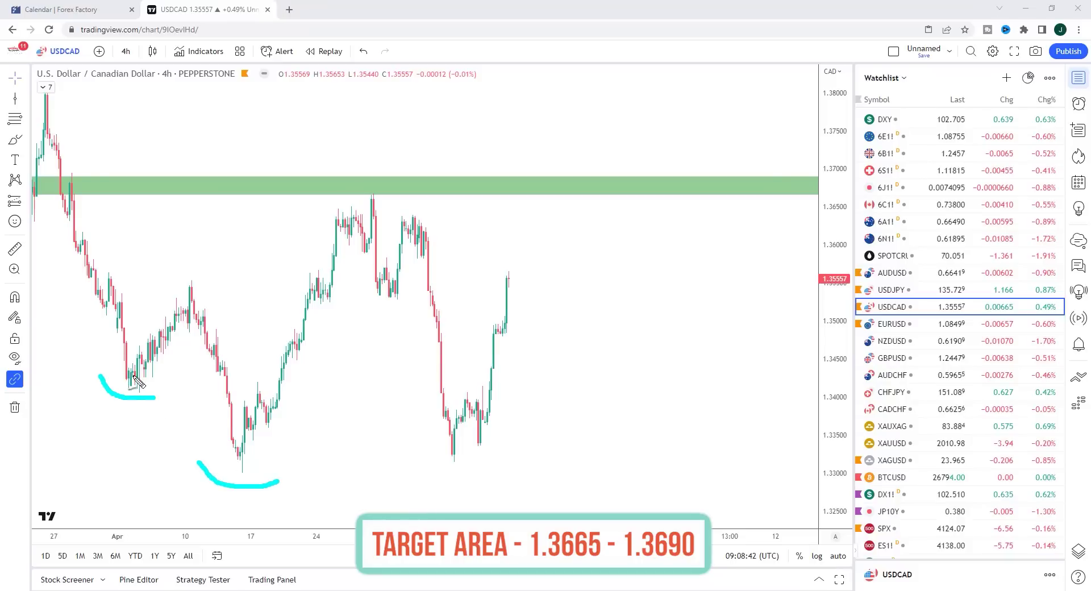
left_click_drag(446, 469, 511, 468)
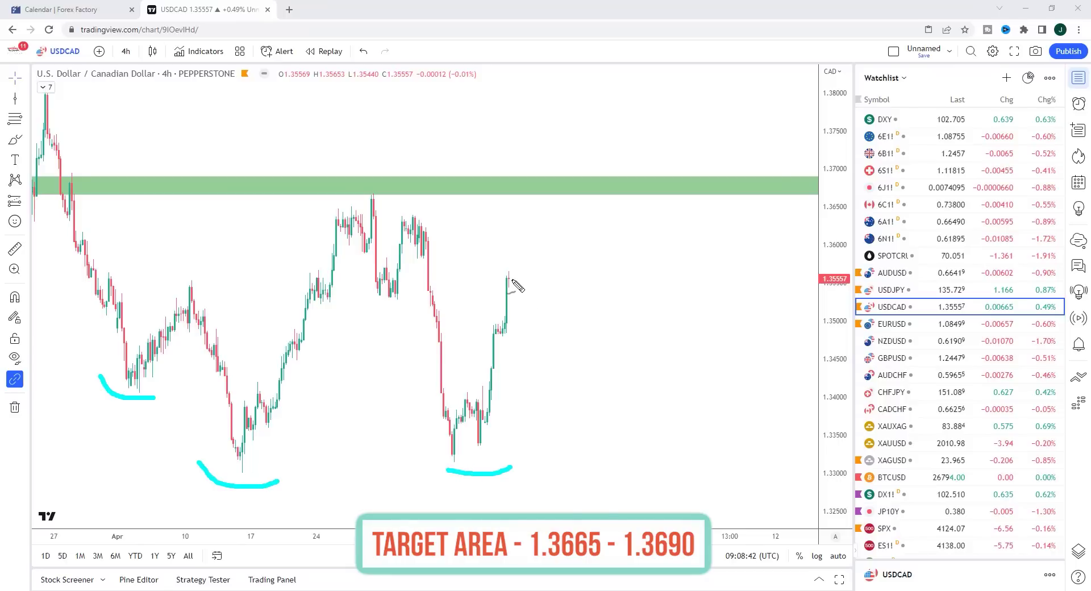
left_click_drag(513, 284, 570, 339)
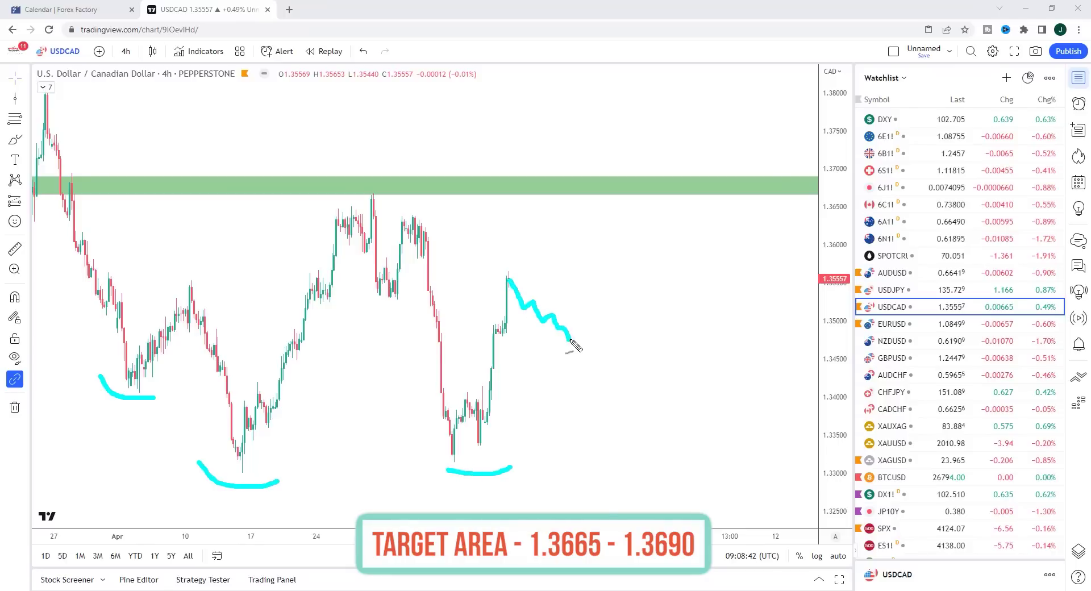
left_click_drag(574, 339, 595, 194)
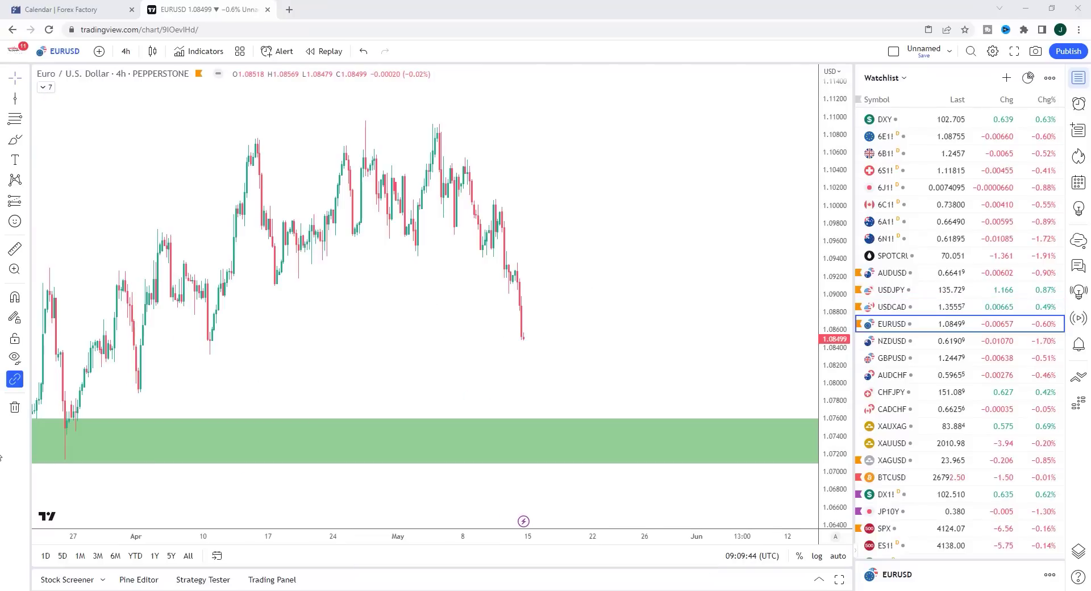
Step: On the 4-hour EURUSD chart, mark the three April–May peaks, draw a line through the swing lows, and sketch a decline to the green zone
left_click_drag(248, 139, 256, 139)
left_click_drag(357, 130, 365, 127)
left_click_drag(438, 125, 451, 124)
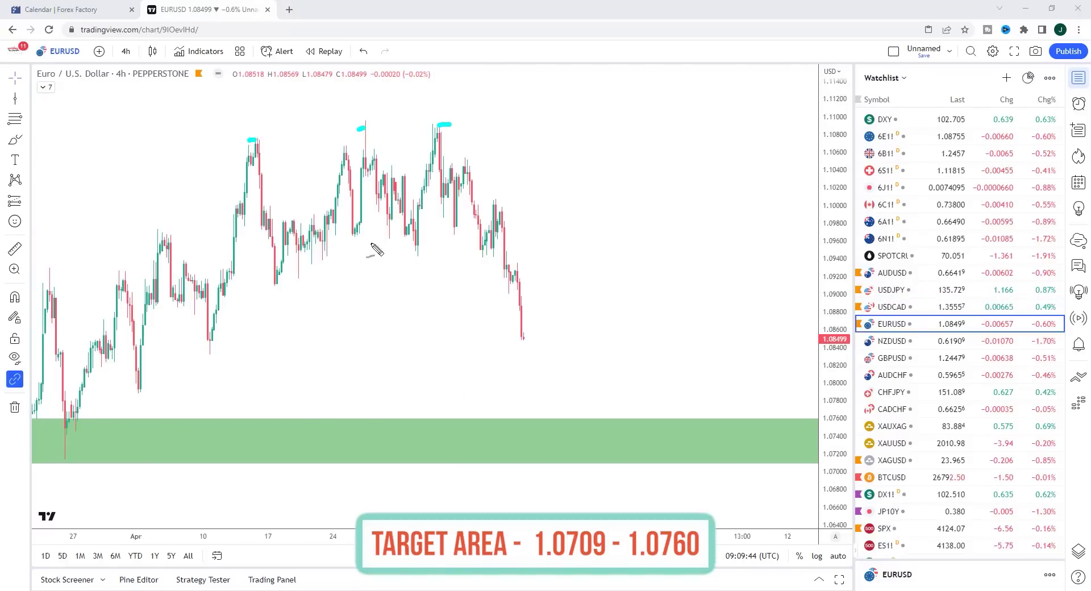
left_click_drag(299, 283, 579, 211)
mouse_move(530, 333)
left_mouse_down()
mouse_move(541, 300)
mouse_move(574, 266)
mouse_move(560, 267)
mouse_move(589, 269)
mouse_move(603, 424)
left_mouse_up()
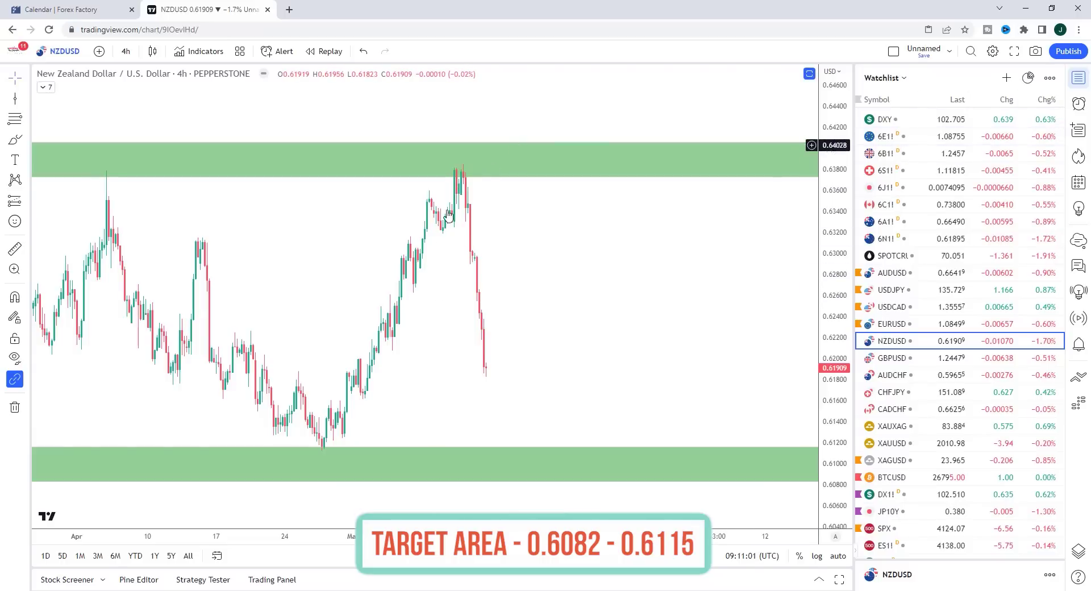
Step: On the 4-hour NZDUSD chart, delete the upper green zone and sketch a pullback followed by a decline into the lower green zone
left_click(495, 145)
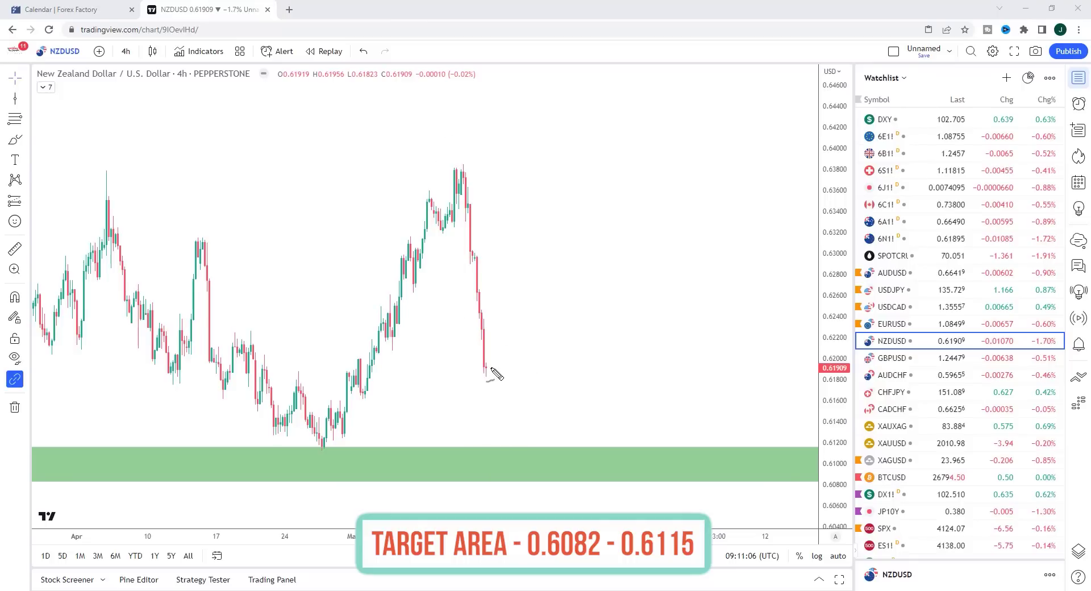
mouse_move(485, 368)
left_mouse_down()
mouse_move(557, 266)
mouse_move(567, 435)
left_mouse_up()
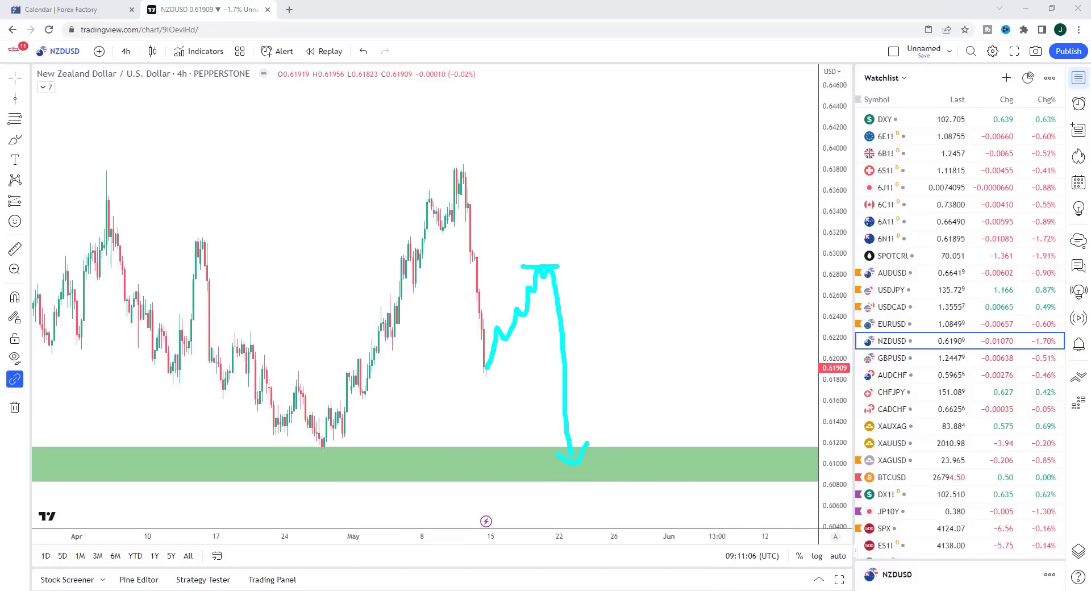
Step: On the 4-hour GBPUSD chart, mark the double top and its neckline, and sketch a pullback to the neckline and a decline toward the green zone
left_click(958, 359)
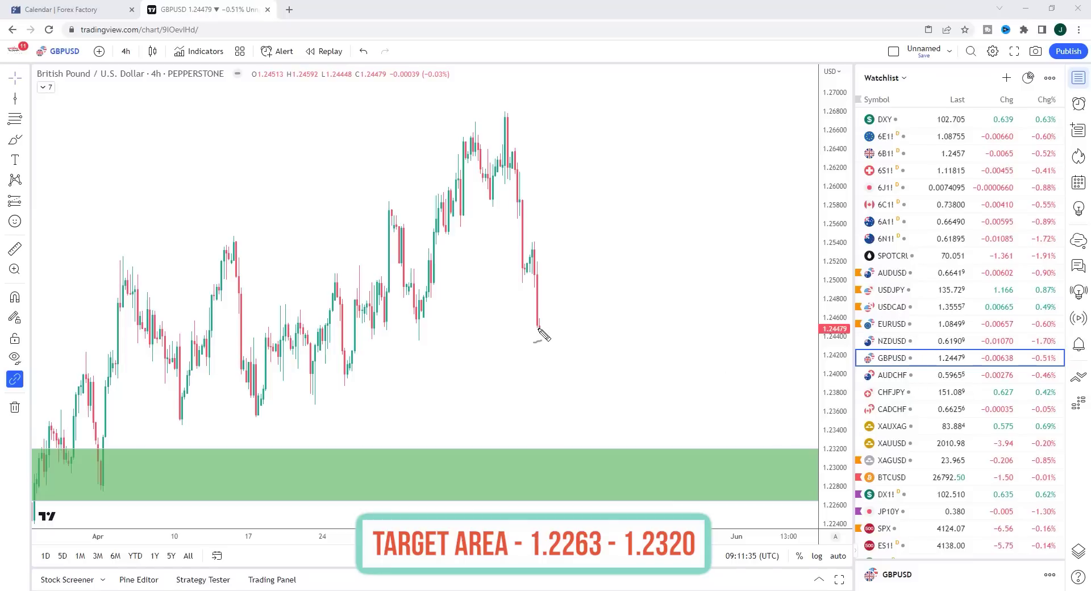
left_click_drag(545, 326, 600, 214)
left_click_drag(473, 206, 623, 208)
left_click_drag(465, 120, 510, 119)
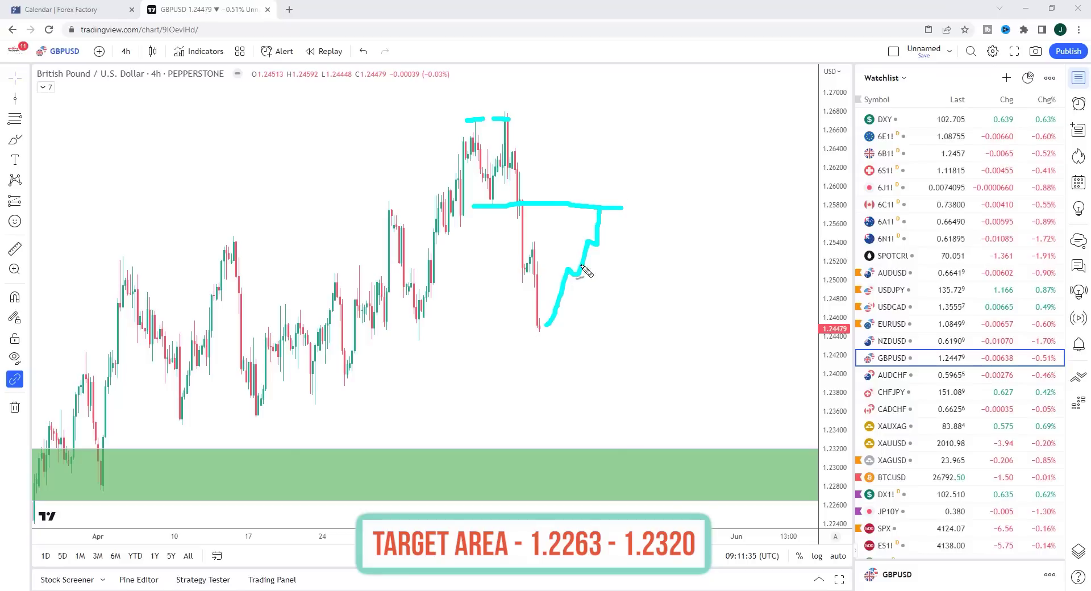
mouse_move(549, 334)
left_mouse_down()
mouse_move(626, 214)
mouse_move(678, 439)
left_mouse_up()
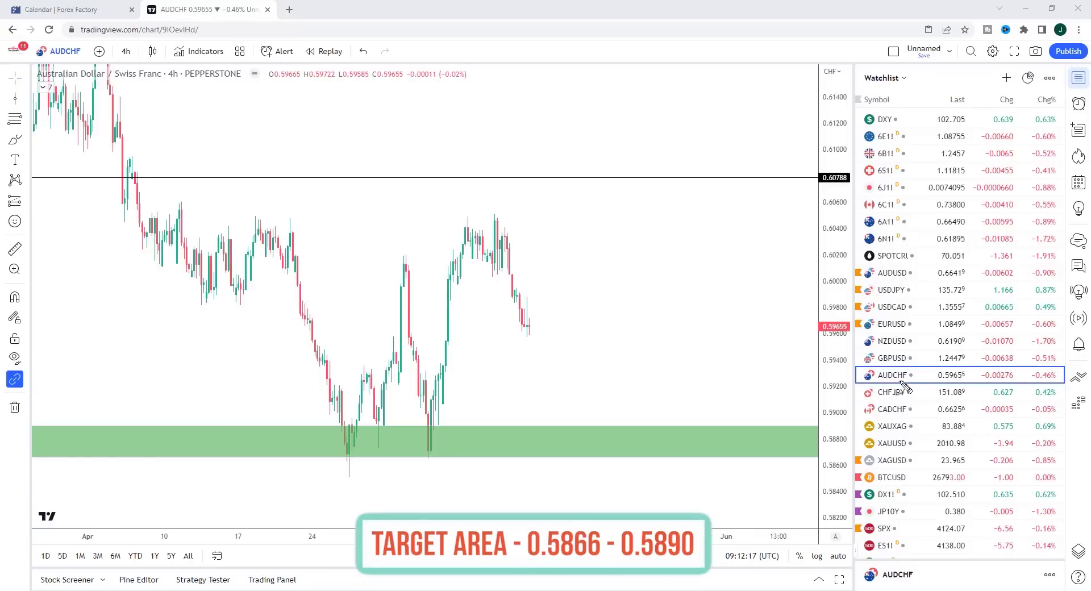
Step: On the 4-hour AUDCHF chart, mark the May highs and sketch a pullback followed by a decline into the green zone
left_click_drag(463, 214, 471, 215)
left_click_drag(528, 323, 555, 275)
mouse_move(465, 277)
left_mouse_down()
mouse_move(543, 274)
mouse_move(573, 287)
mouse_move(555, 266)
mouse_move(565, 321)
mouse_move(614, 388)
mouse_move(627, 437)
left_mouse_up()
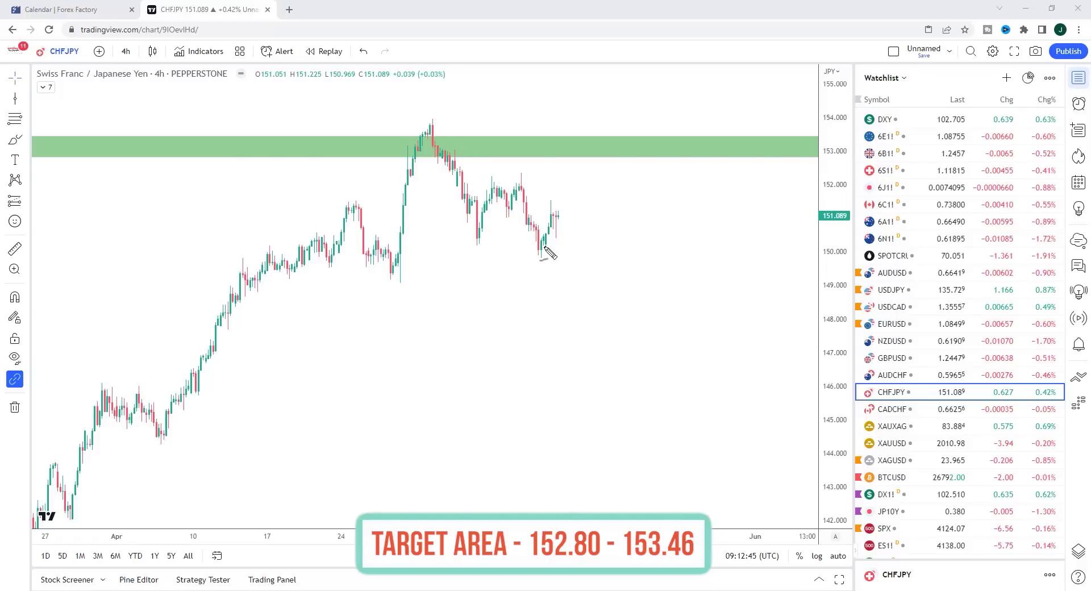
Step: On the 4-hour CHFJPY chart, mark the peak above the green zone and sketch a dip along a descending line followed by a rise into the zone
left_click_drag(559, 215, 596, 257)
mouse_move(552, 195)
left_mouse_down()
mouse_move(614, 254)
mouse_move(635, 157)
left_mouse_up()
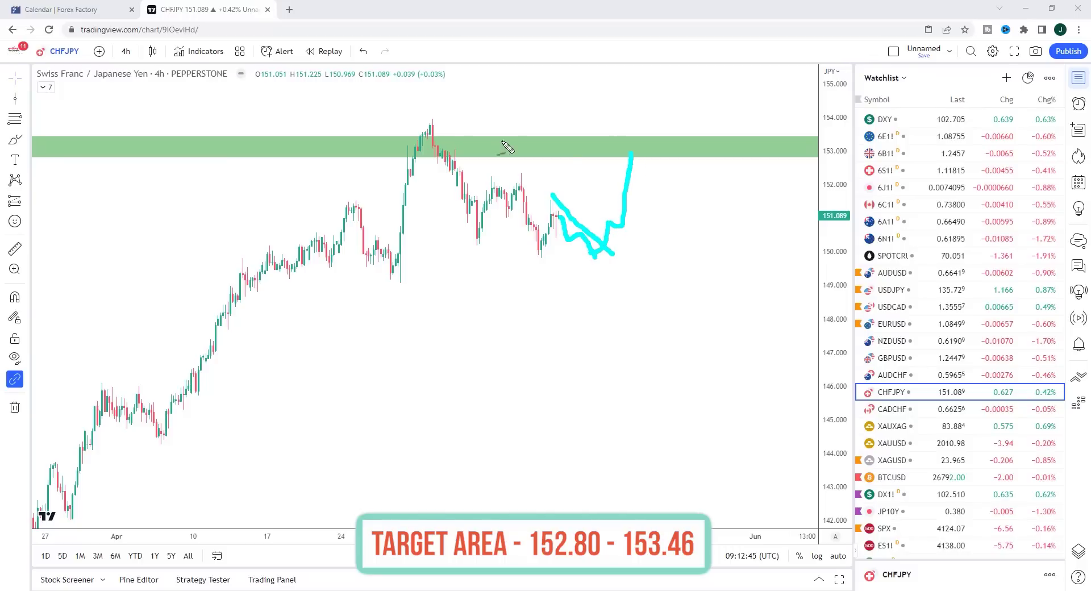
left_click_drag(415, 121, 430, 120)
left_click_drag(637, 144, 647, 161)
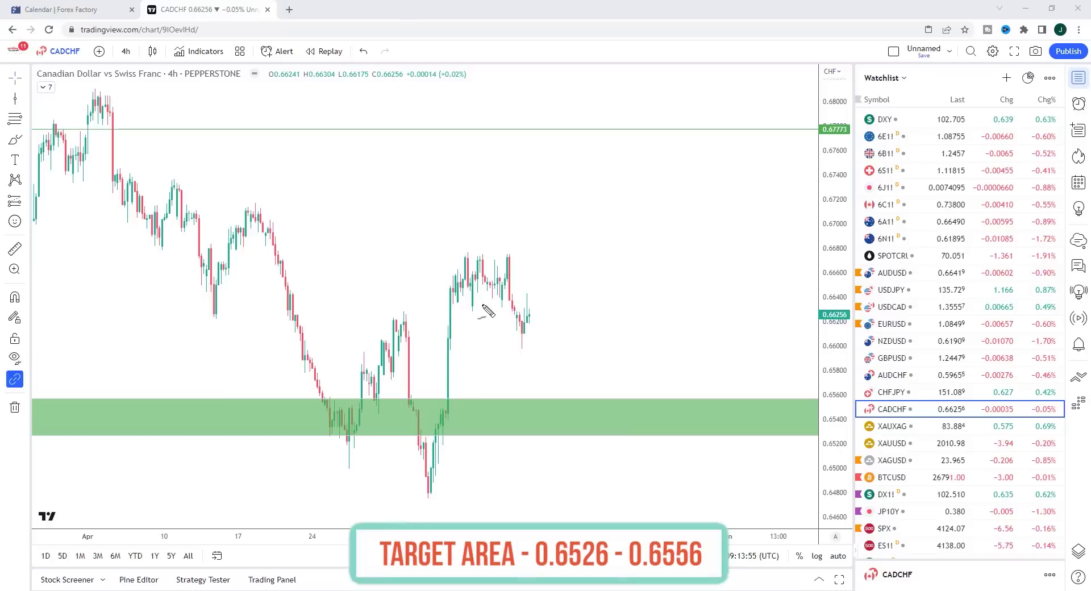
Step: On the 4-hour CADCHF chart, draw lines under and over the May range, and sketch a rise to its highs followed by a decline into the green zone
left_click_drag(456, 306, 515, 306)
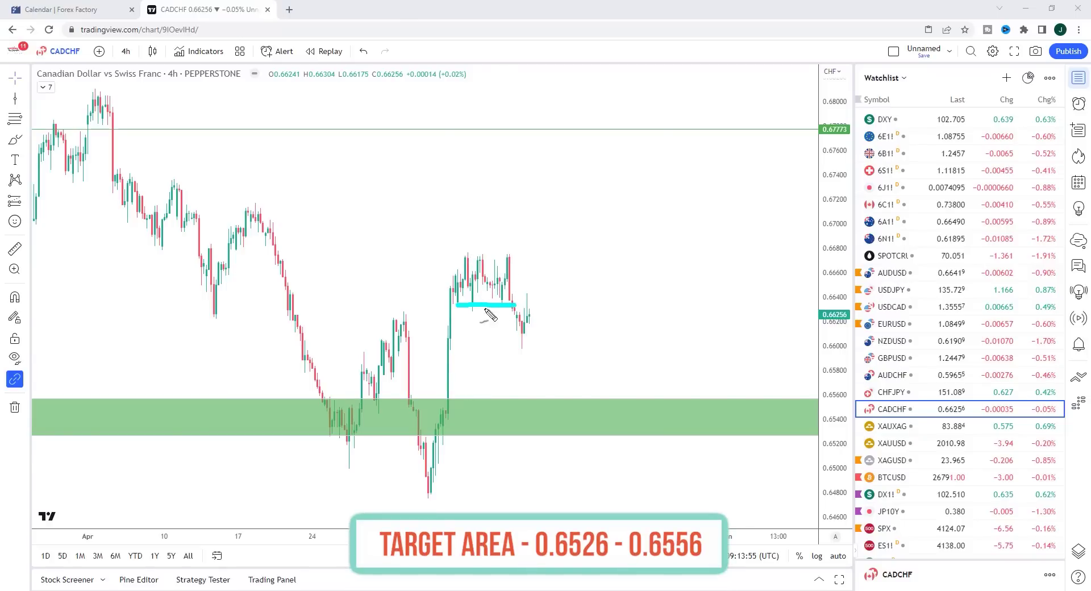
left_click_drag(533, 315, 557, 266)
mouse_move(458, 254)
left_mouse_down()
mouse_move(588, 258)
mouse_move(562, 282)
mouse_move(593, 299)
mouse_move(615, 334)
mouse_move(629, 415)
left_mouse_up()
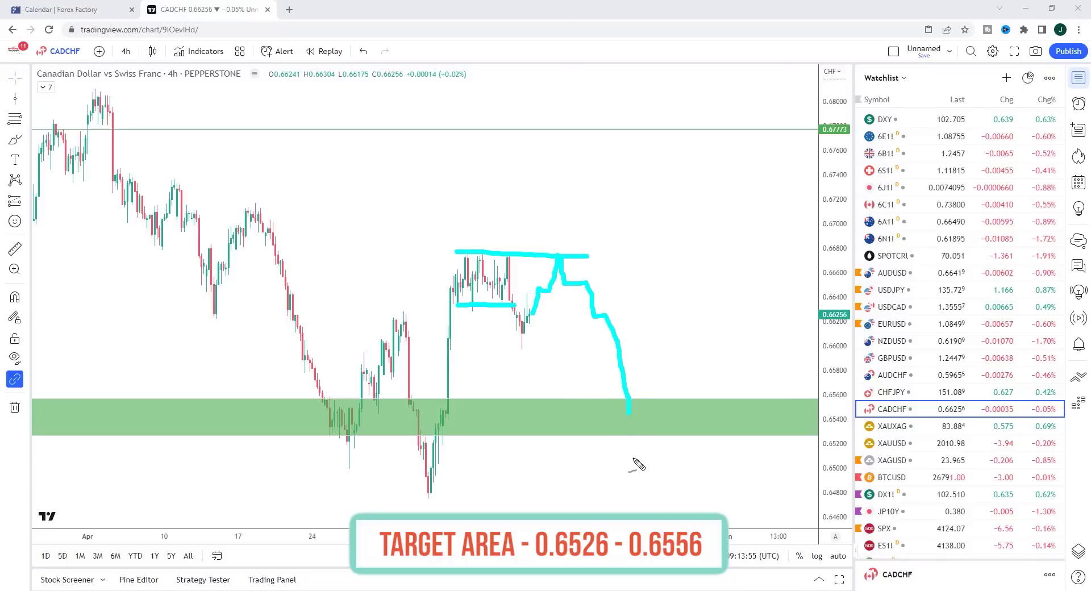
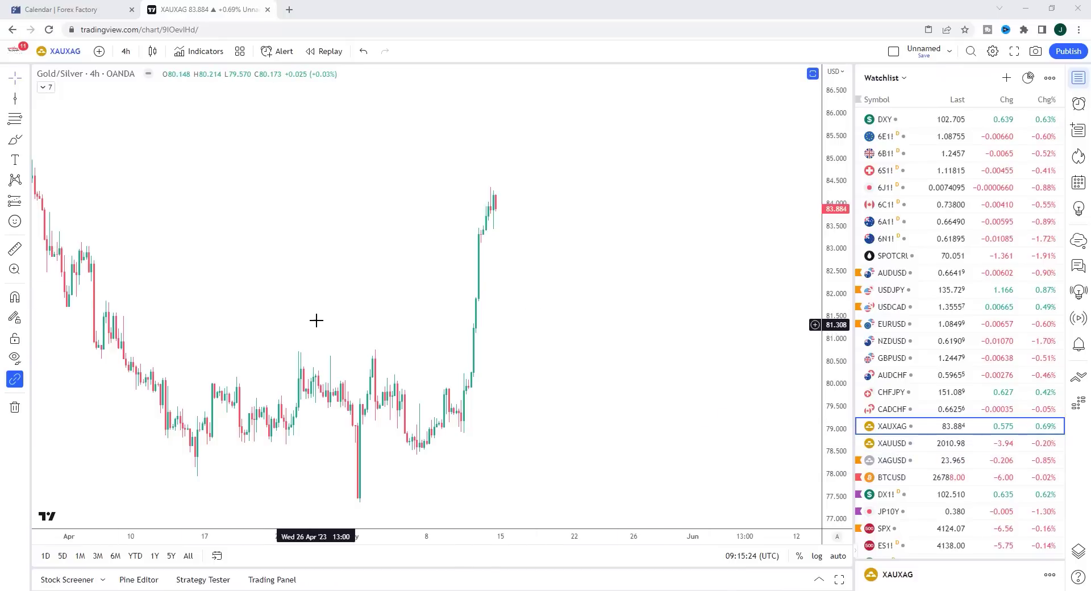
Step: On the daily XAUUSD chart, highlight the latest high at the 2075.21 line and compare it with the earlier peaks back to 2020
key("Down")
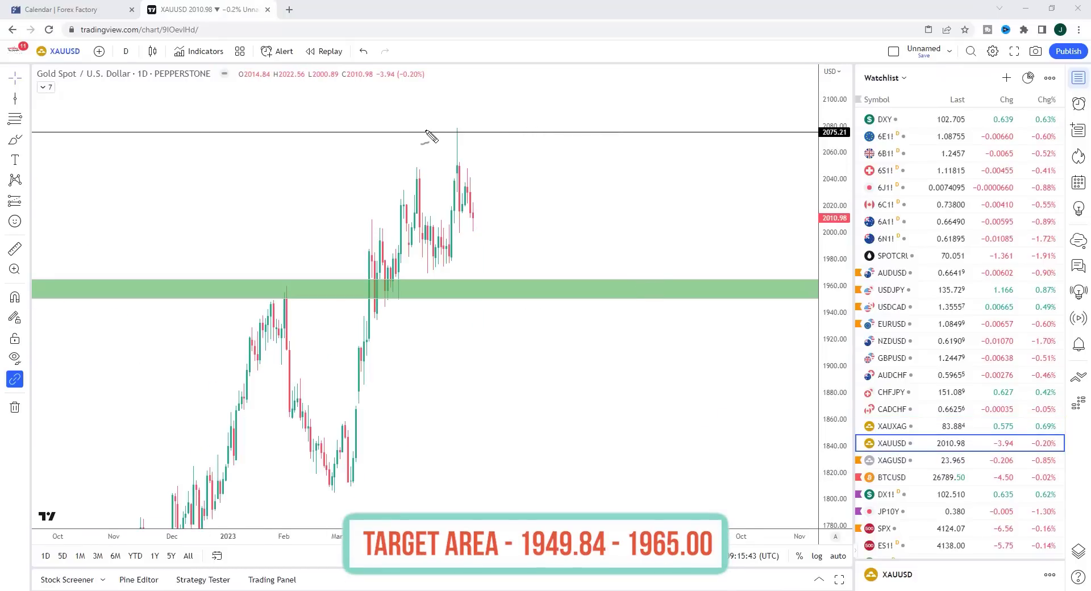
left_click_drag(426, 130, 464, 130)
scroll(470, 413, "down", 5)
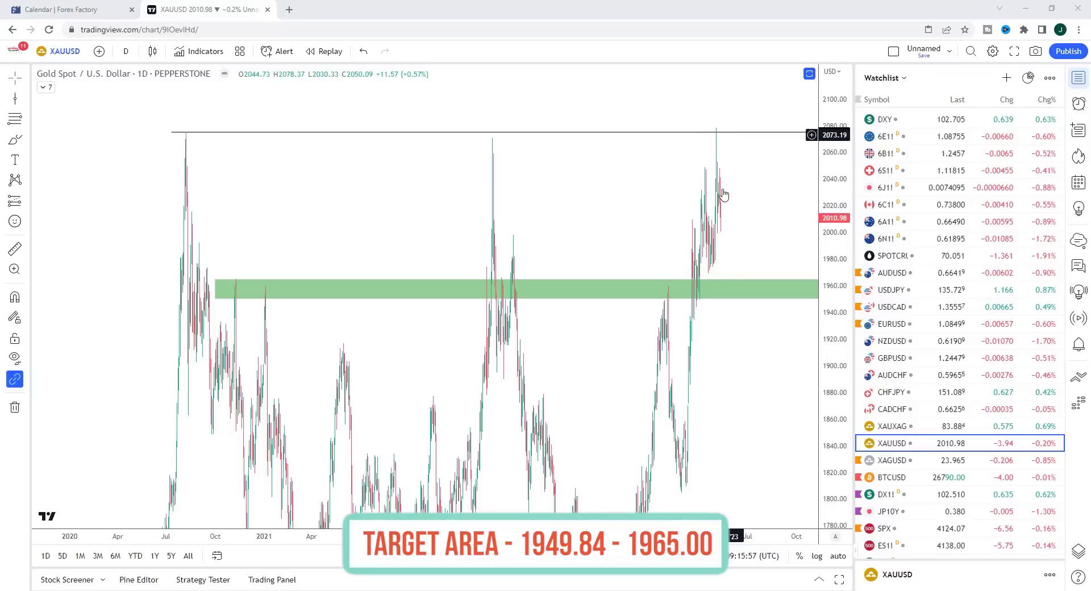
scroll(711, 198, "up", 4)
scroll(712, 200, "down", 4)
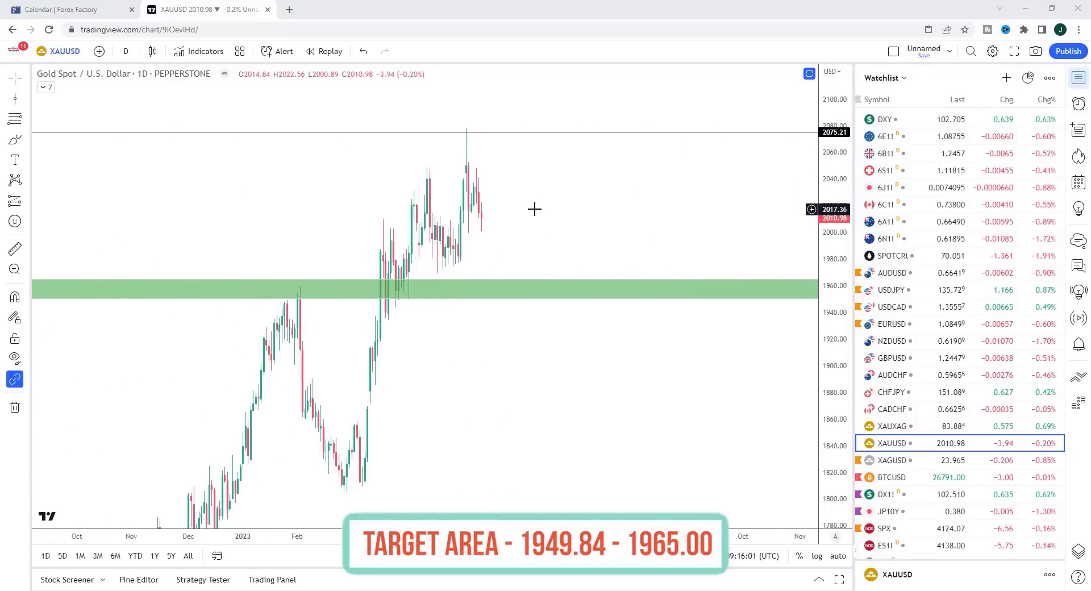
scroll(534, 209, "right", 3)
scroll(592, 222, "left", 3)
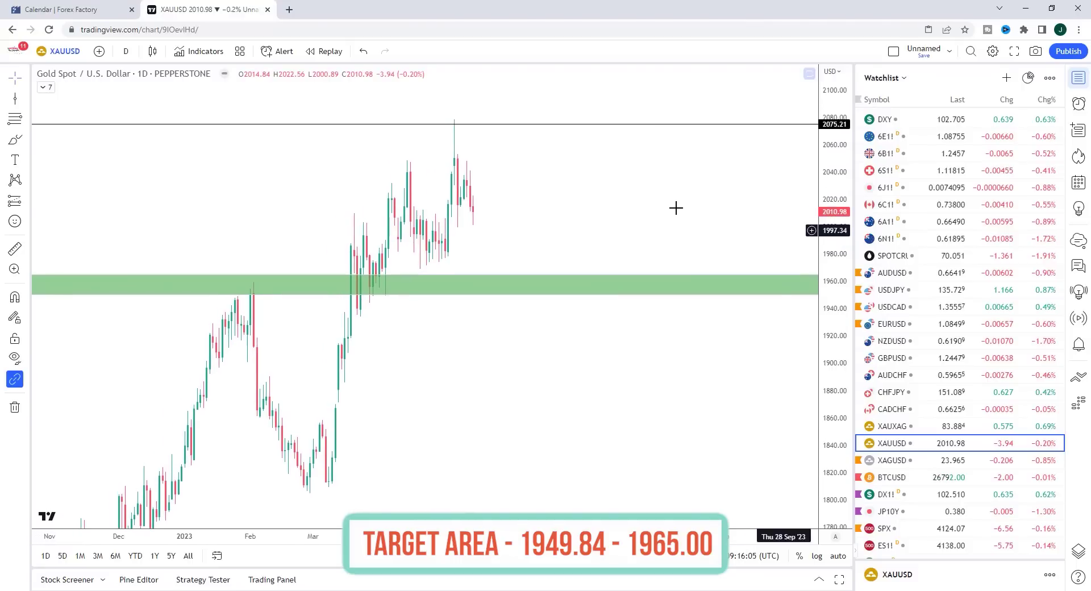
left_click_drag(676, 210, 683, 223)
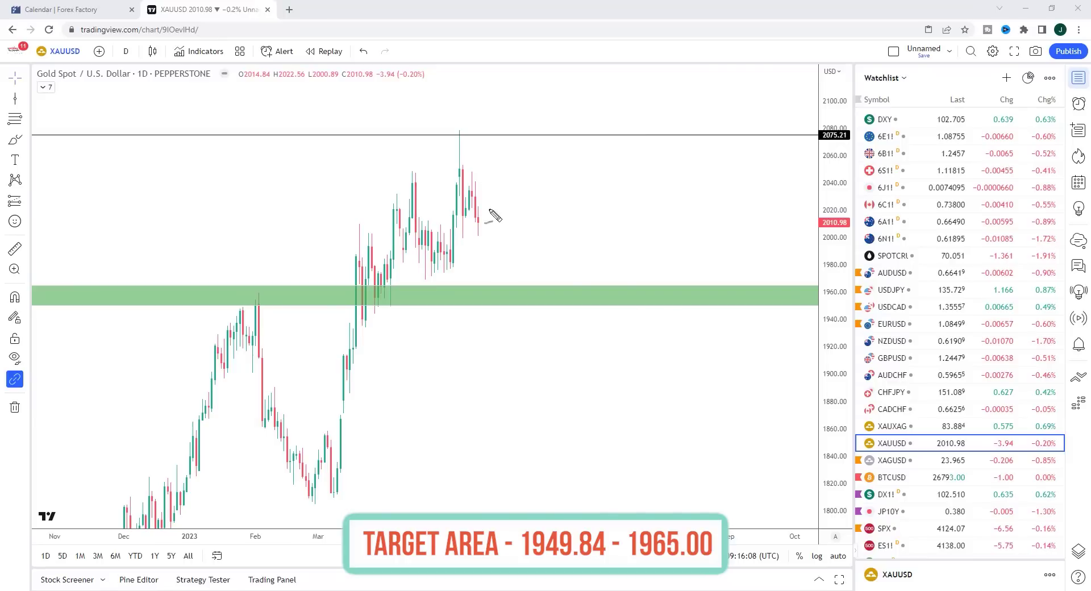
Step: Mark the XAUUSD double top and its neckline, and sketch a decline through the neckline into the green zone
left_click_drag(400, 168, 475, 168)
left_click_drag(414, 279, 442, 278)
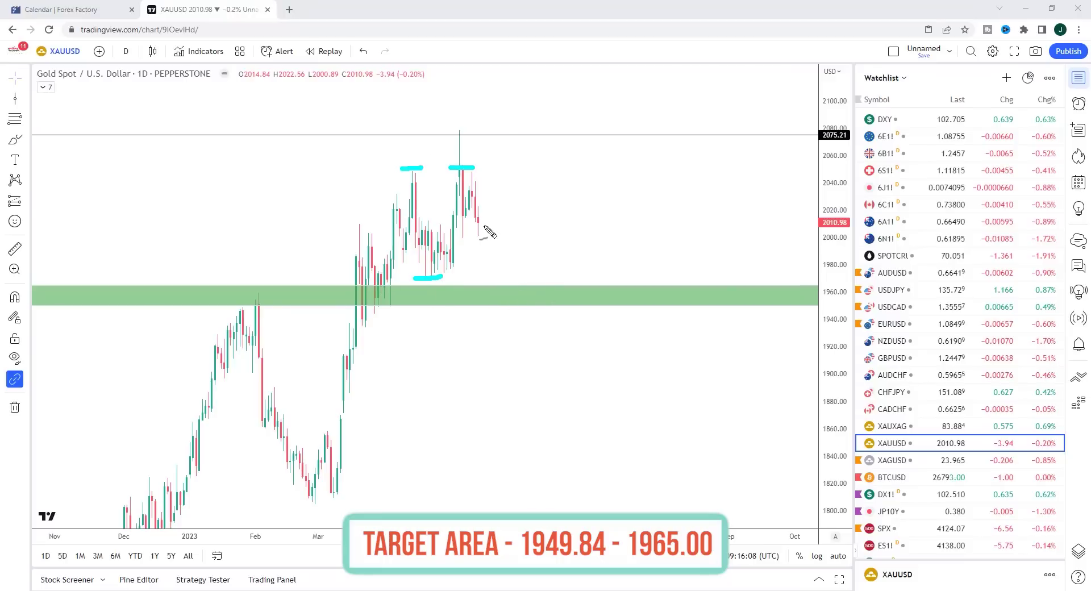
mouse_move(485, 225)
left_mouse_down()
mouse_move(496, 219)
mouse_move(504, 271)
left_mouse_up()
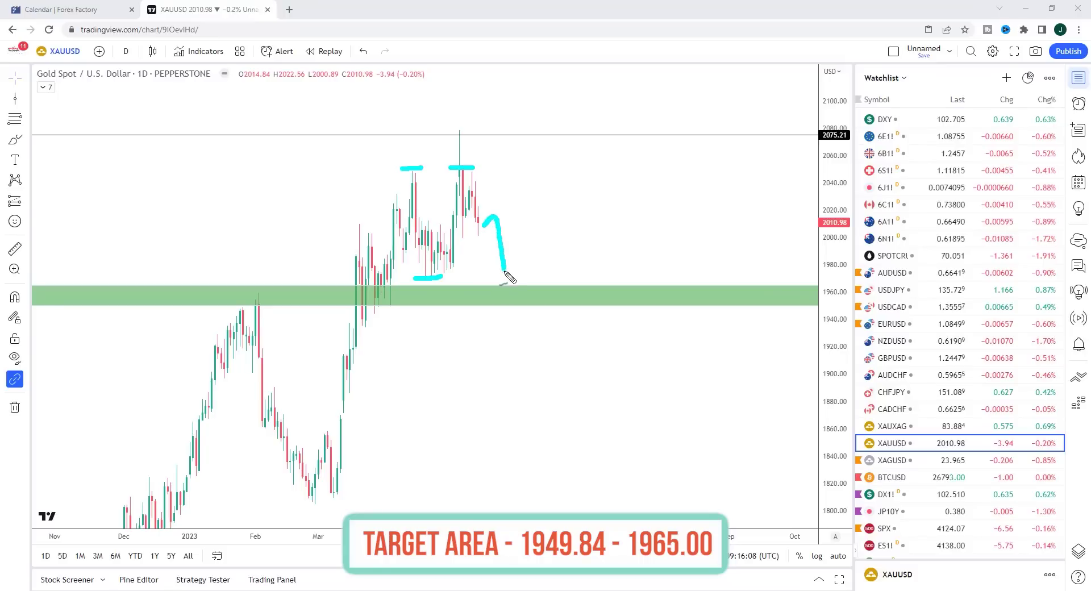
left_click_drag(412, 280, 509, 287)
left_click_drag(509, 304, 528, 293)
Step: On the daily XAGUSD chart, mark the double top and sketch a move from the current price down into the green zone
left_click(893, 461)
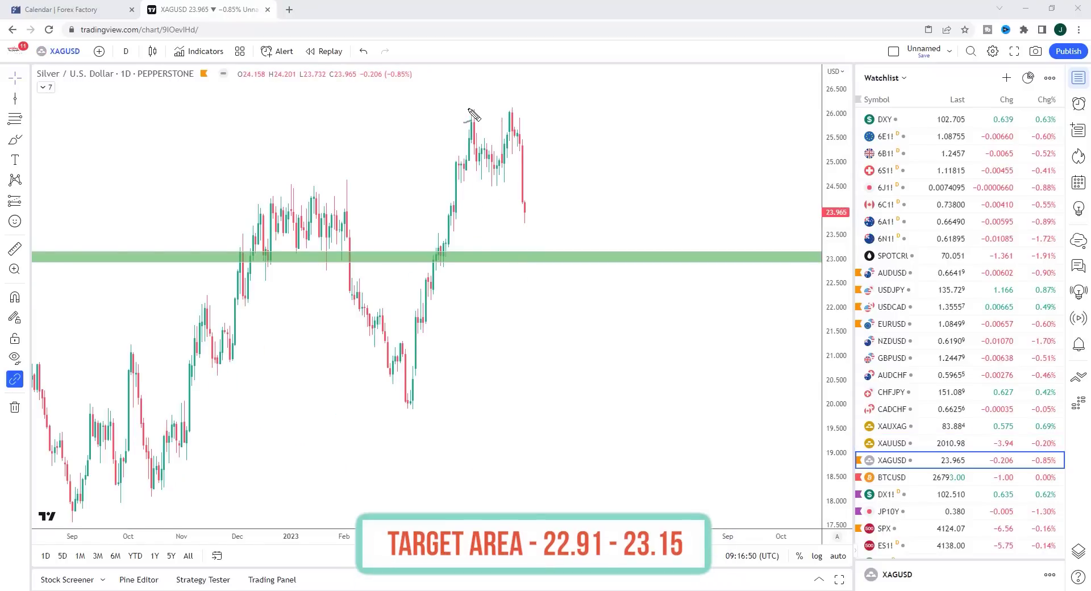
left_click_drag(465, 108, 519, 108)
mouse_move(530, 206)
left_mouse_down()
mouse_move(556, 155)
mouse_move(570, 156)
mouse_move(576, 263)
left_mouse_up()
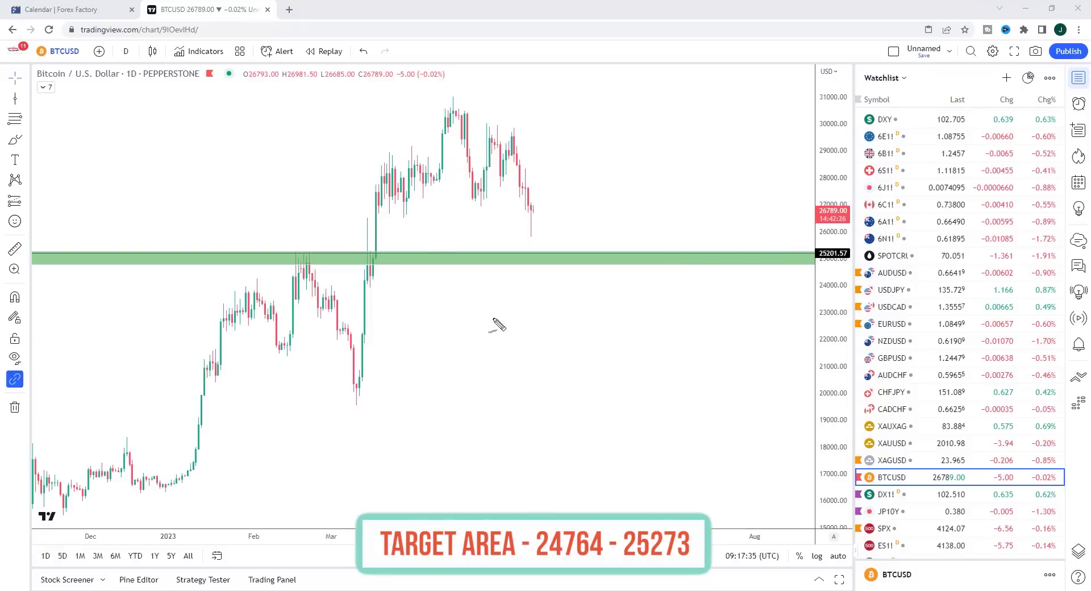
Step: On the daily BTCUSD chart, draw a descending trendline over the highs and sketch a rise to it followed by a decline to the green zone
left_click_drag(407, 214, 594, 190)
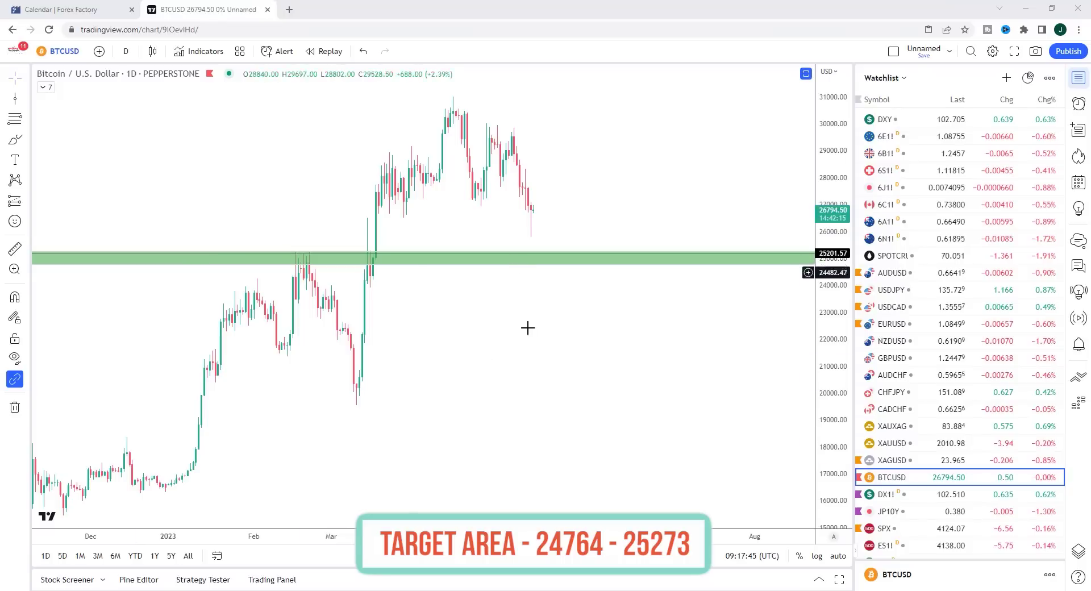
scroll(523, 361, "down", 5)
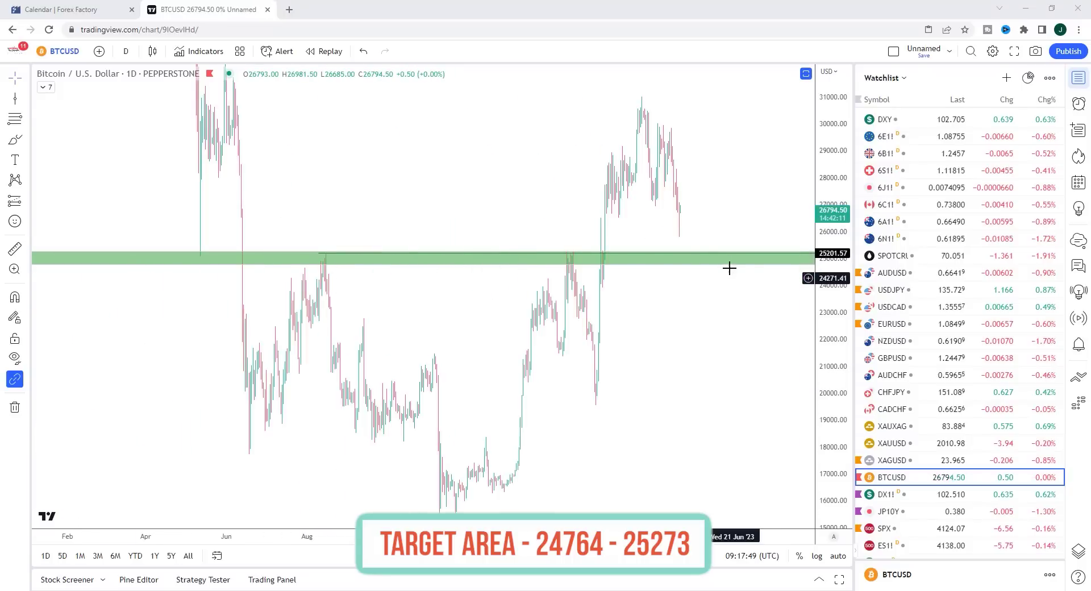
scroll(630, 416, "up", 5)
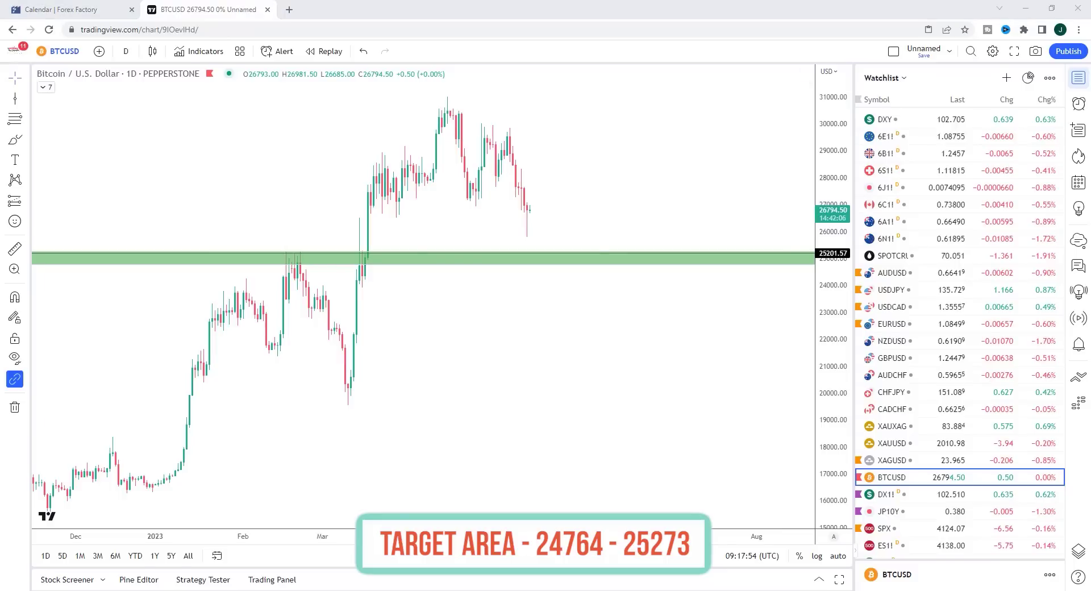
left_click_drag(532, 212, 557, 174)
left_click_drag(438, 89, 666, 248)
left_click_drag(568, 172, 591, 250)
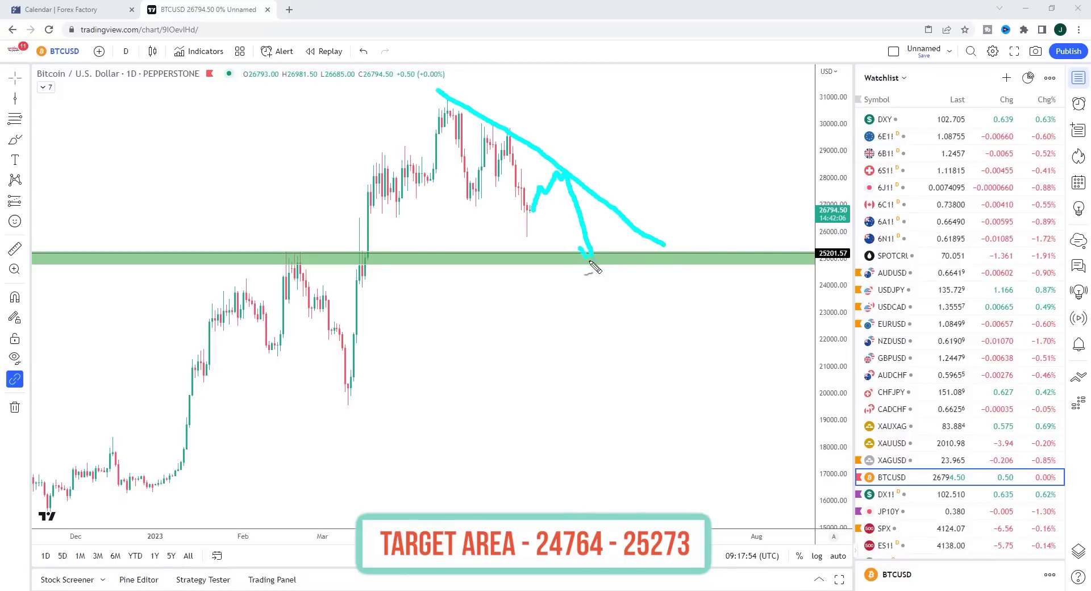